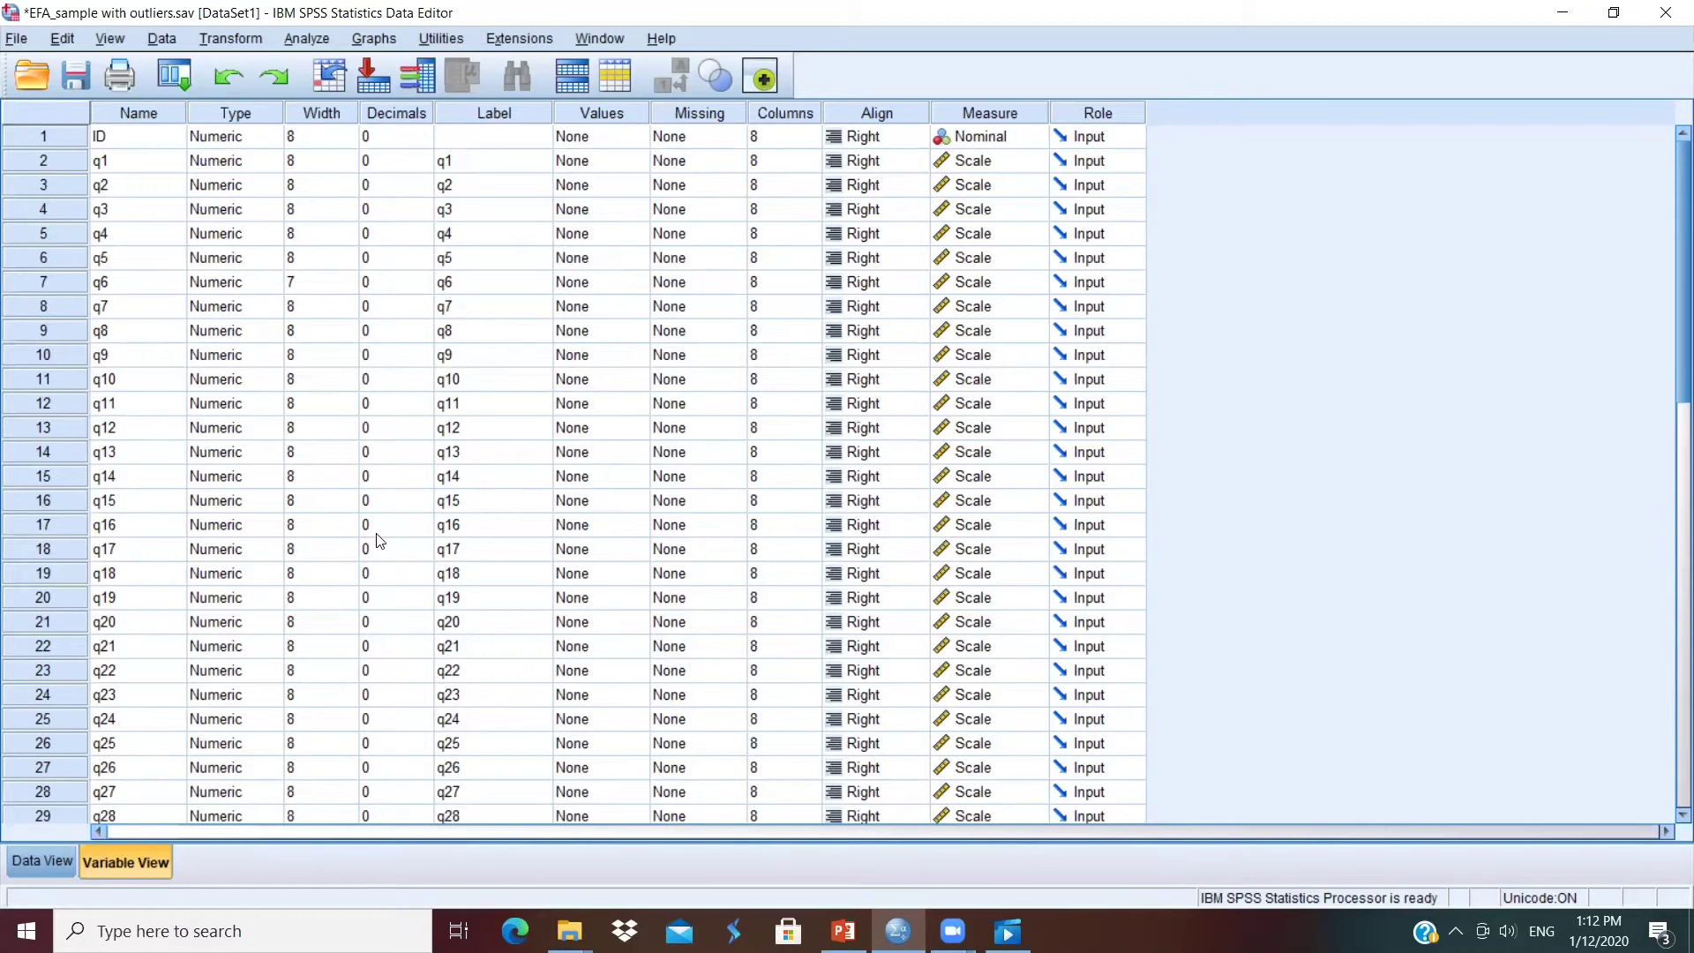
From Data View, open Analyze > Regression > Linear for the EFA_sample data
scroll(379, 540, down, 4)
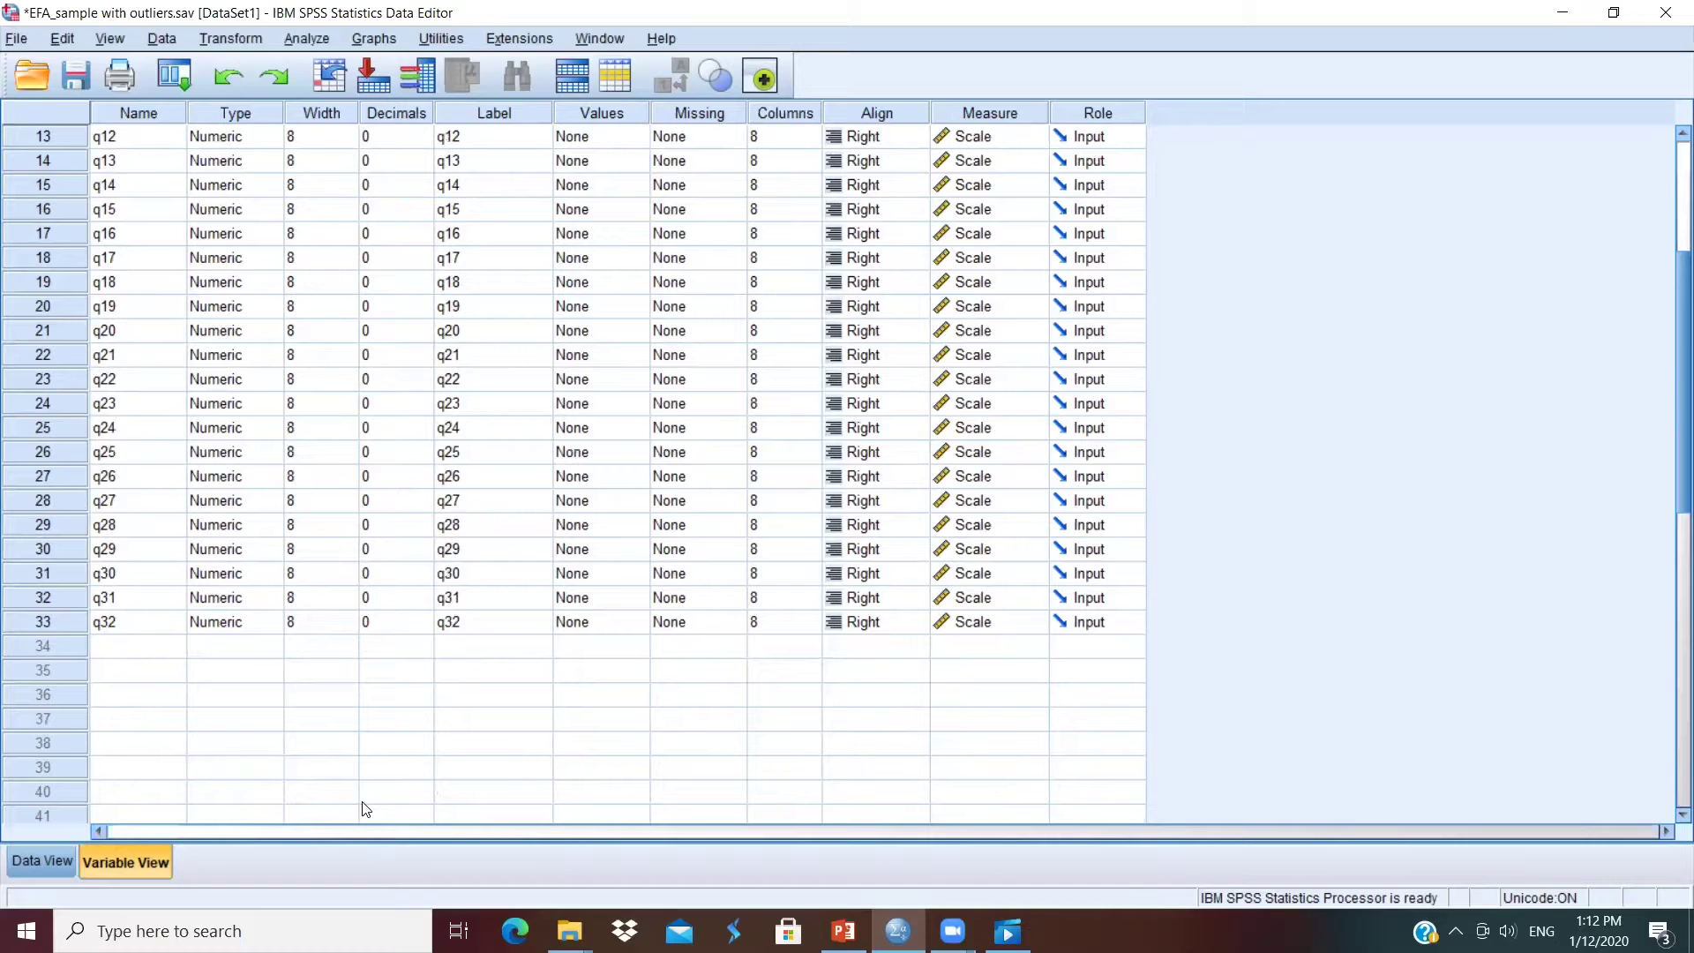
click(43, 862)
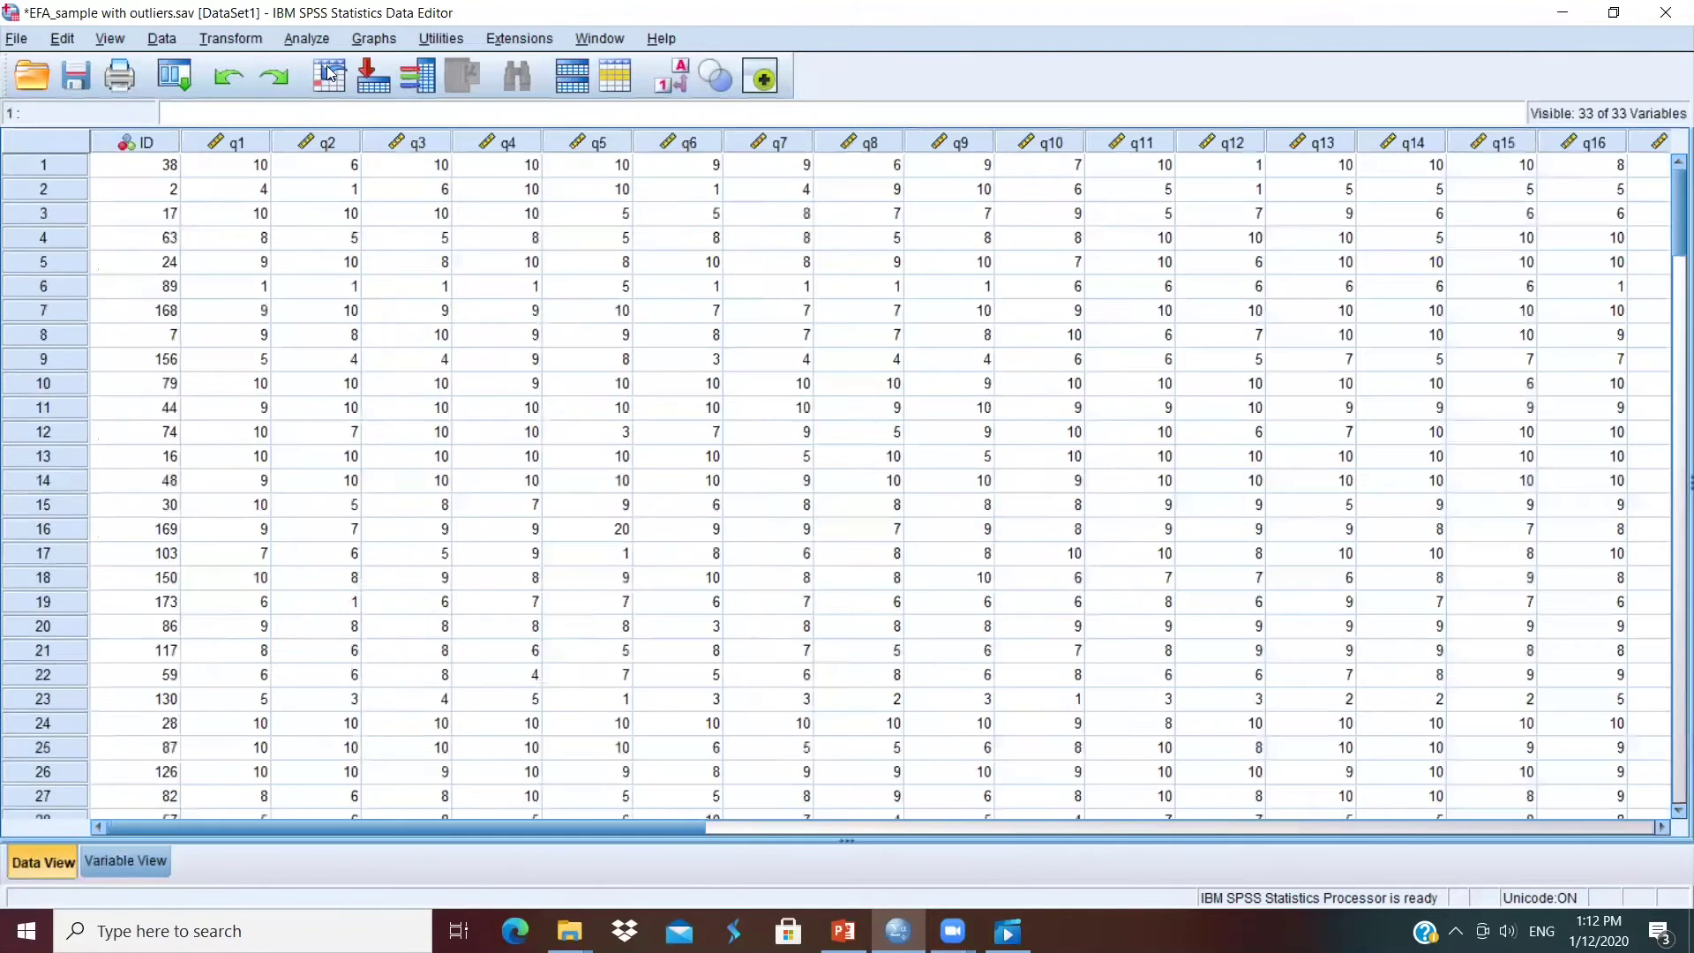
click(309, 39)
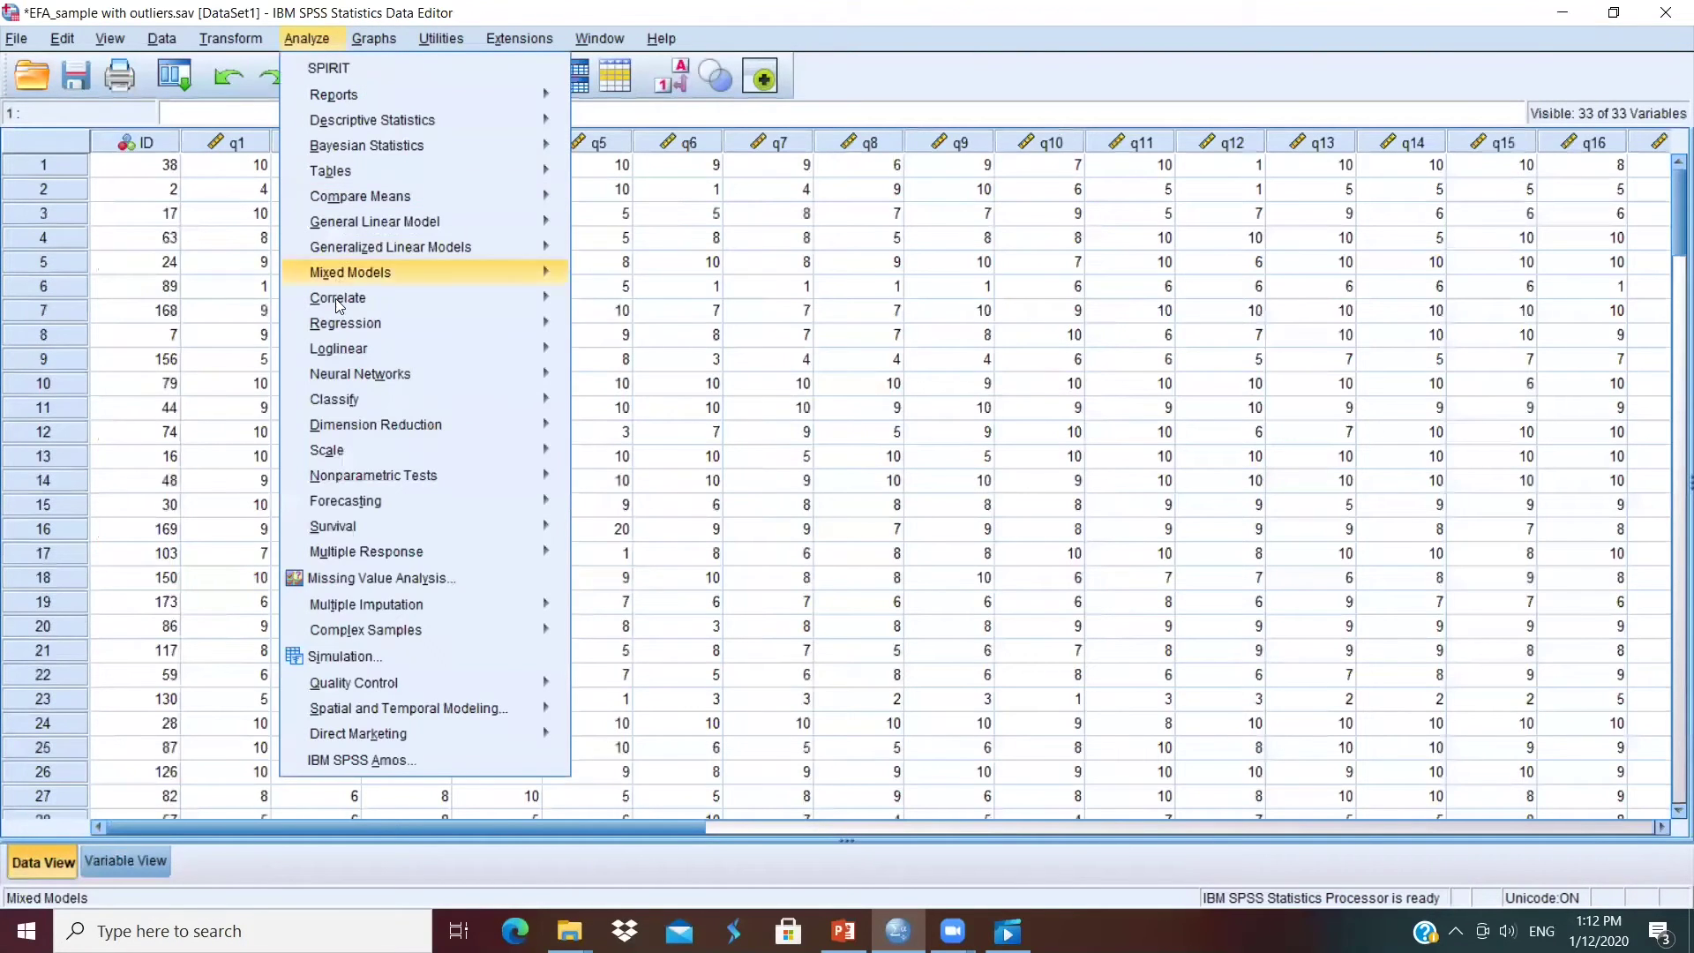
mouse_move(334, 323)
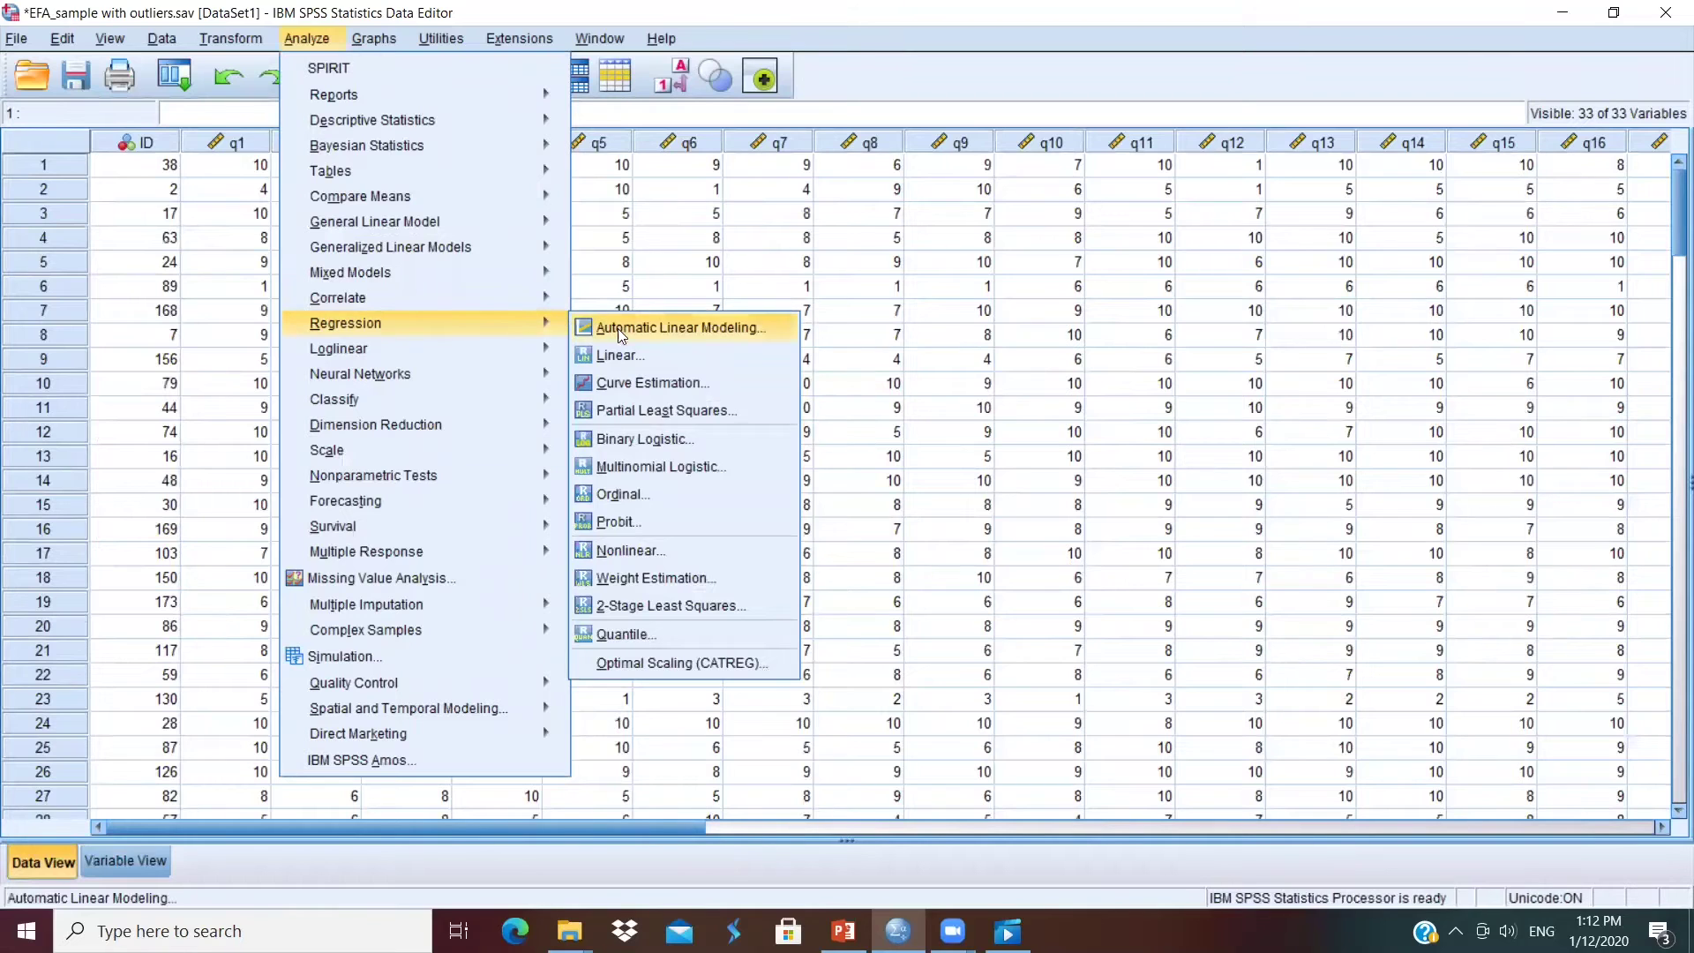
click(623, 354)
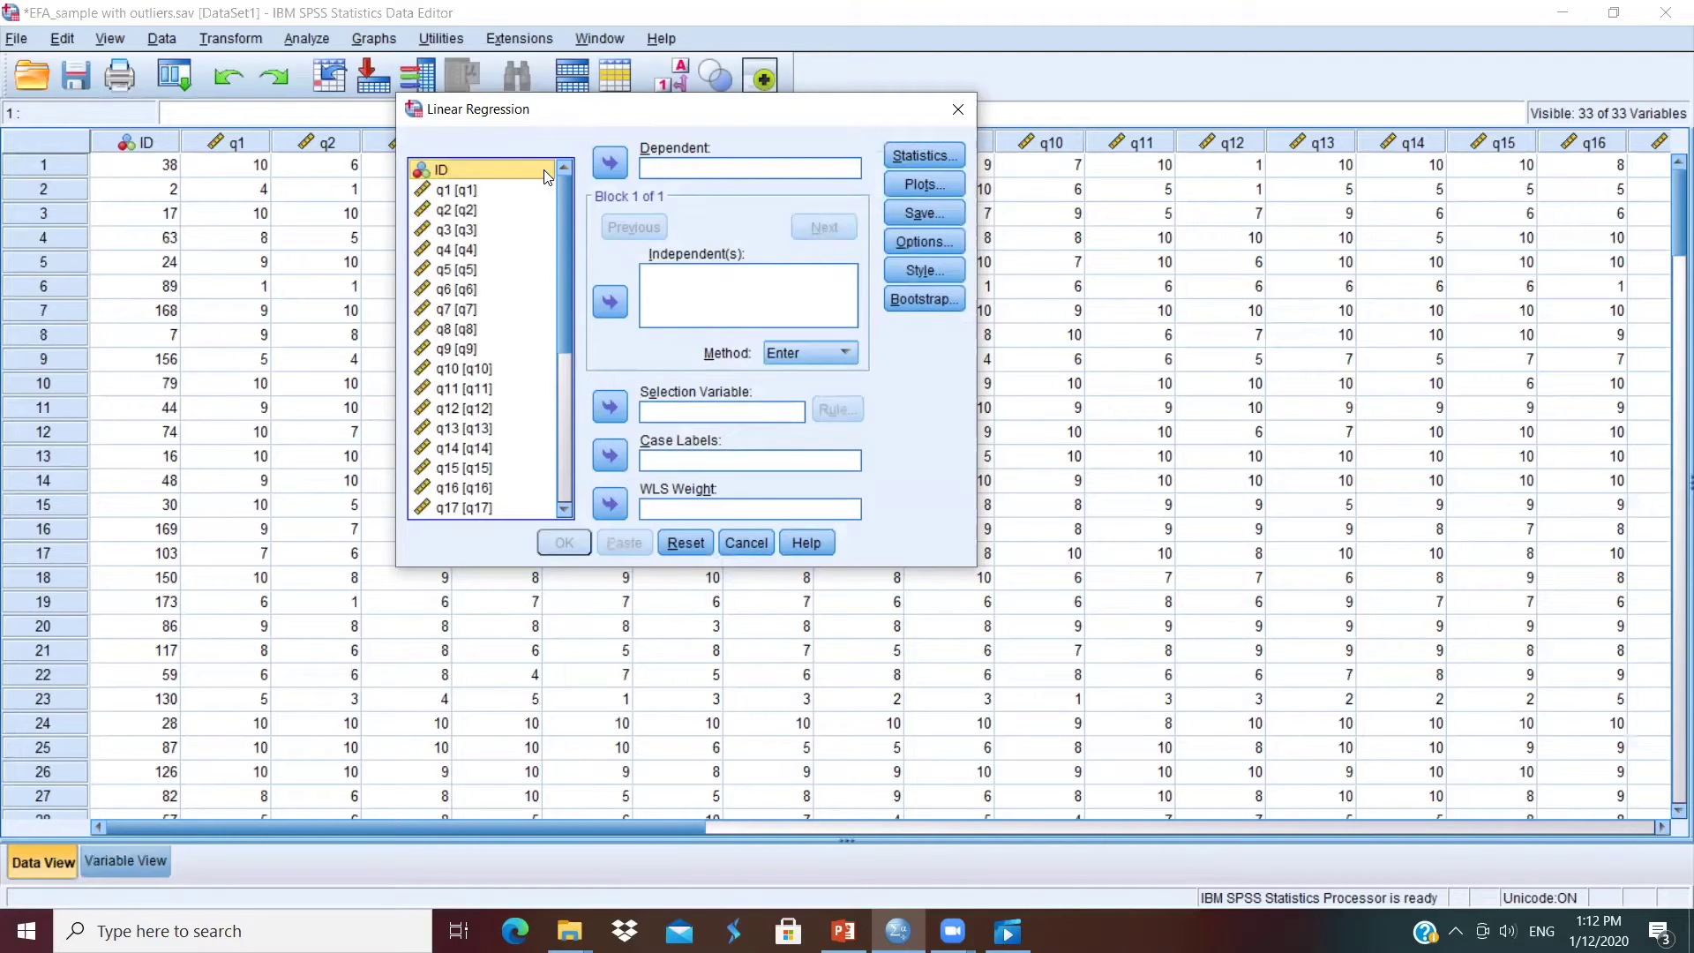
Make ID the dependent variable and q1 through q32 the independent variables
click(610, 162)
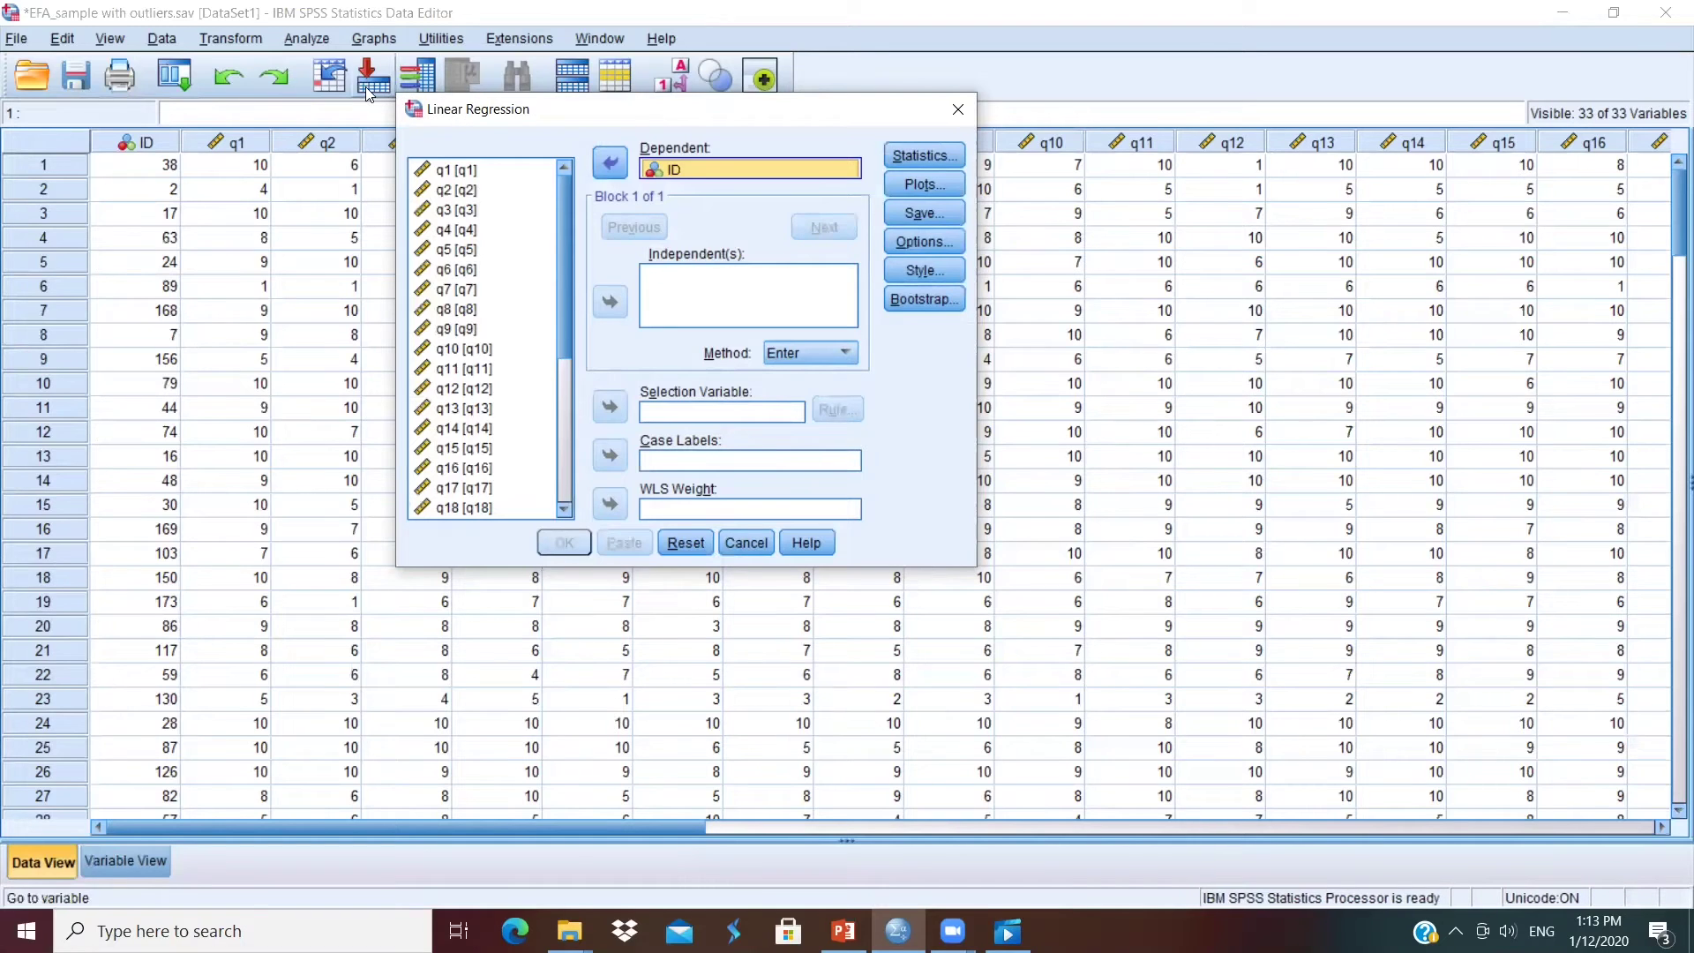
click(454, 172)
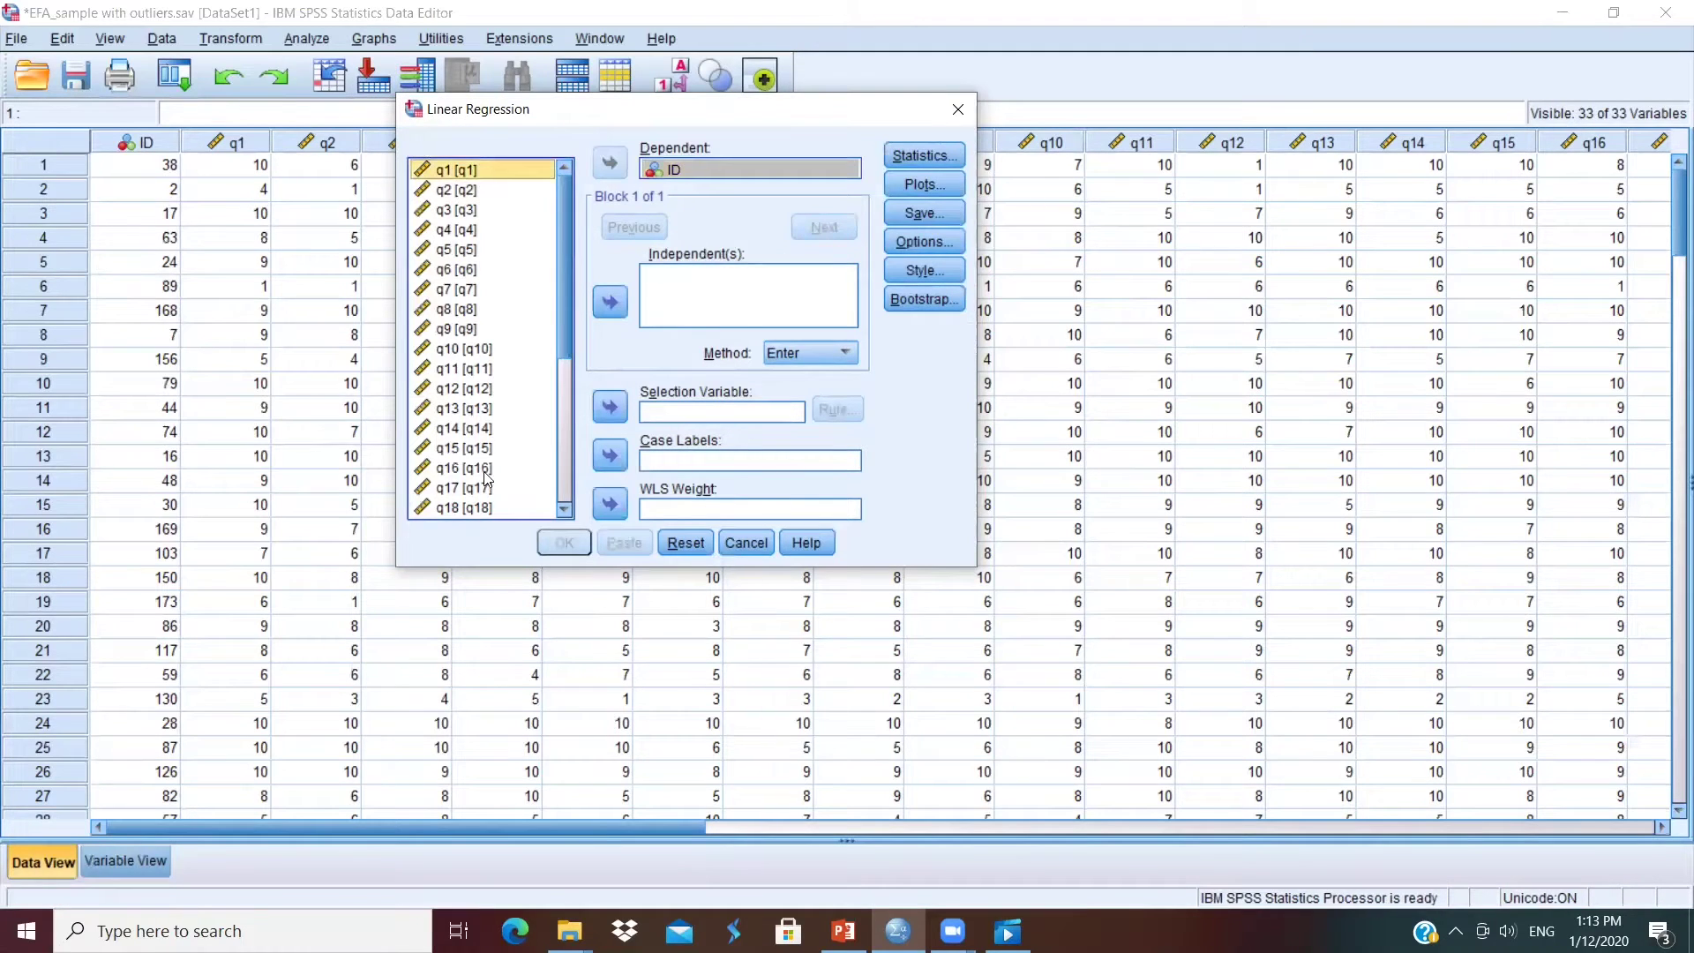
scroll(450, 353, down, 5)
shift+click(443, 506)
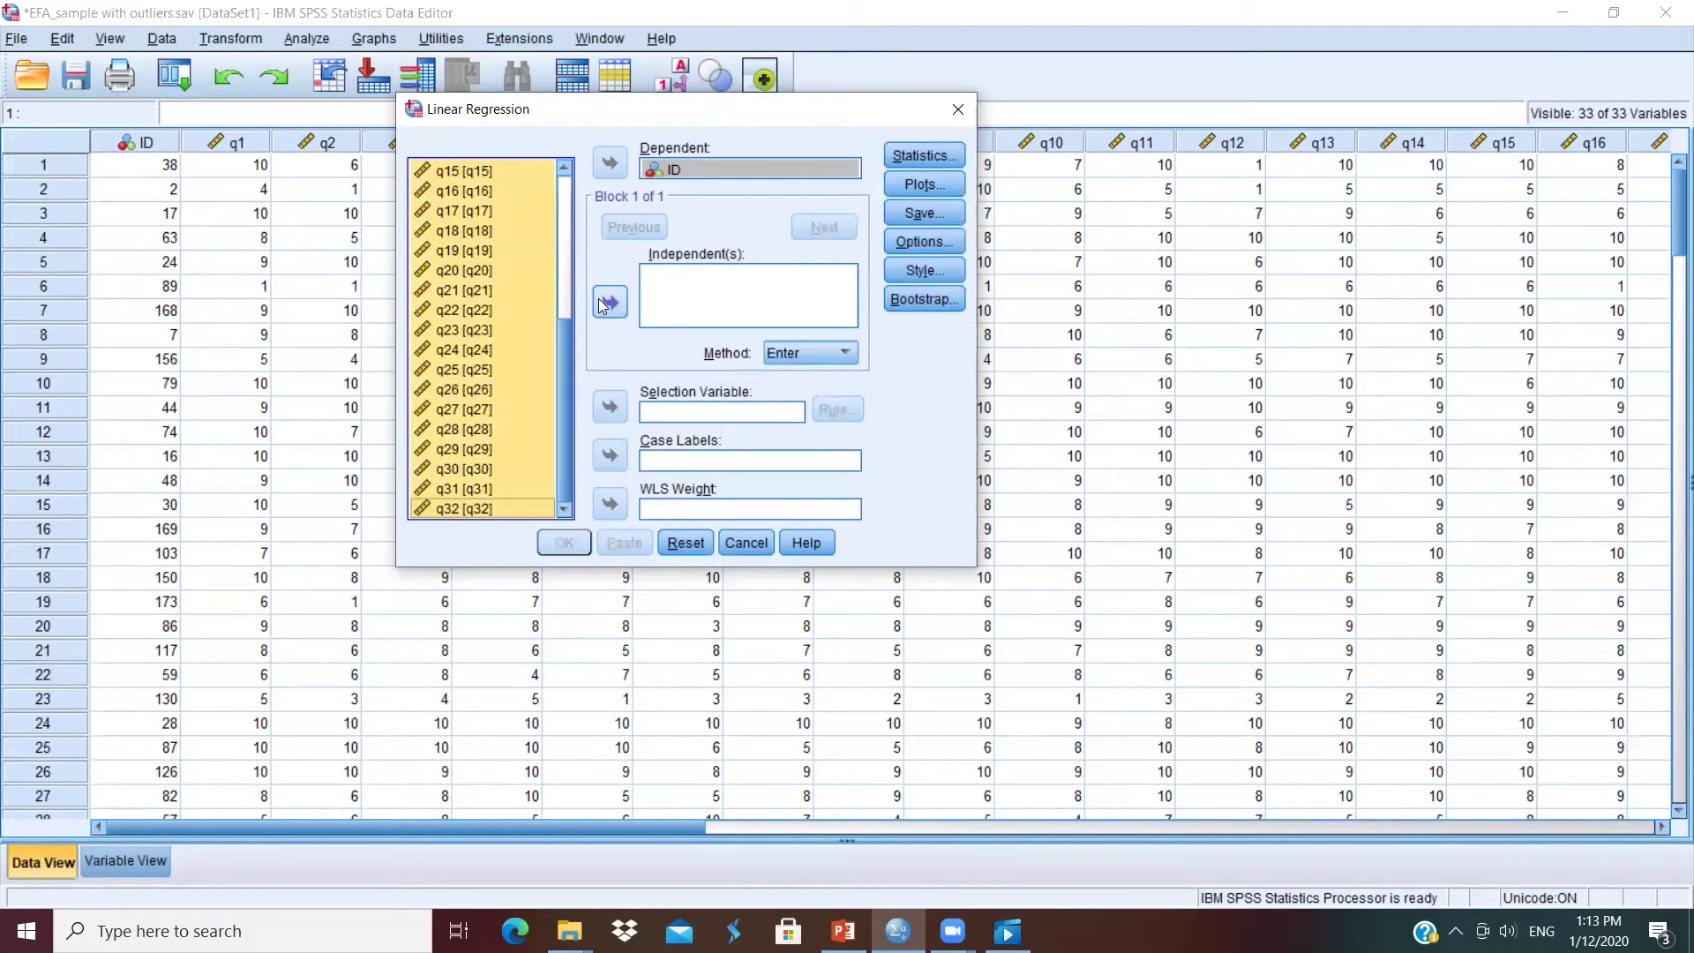
click(610, 304)
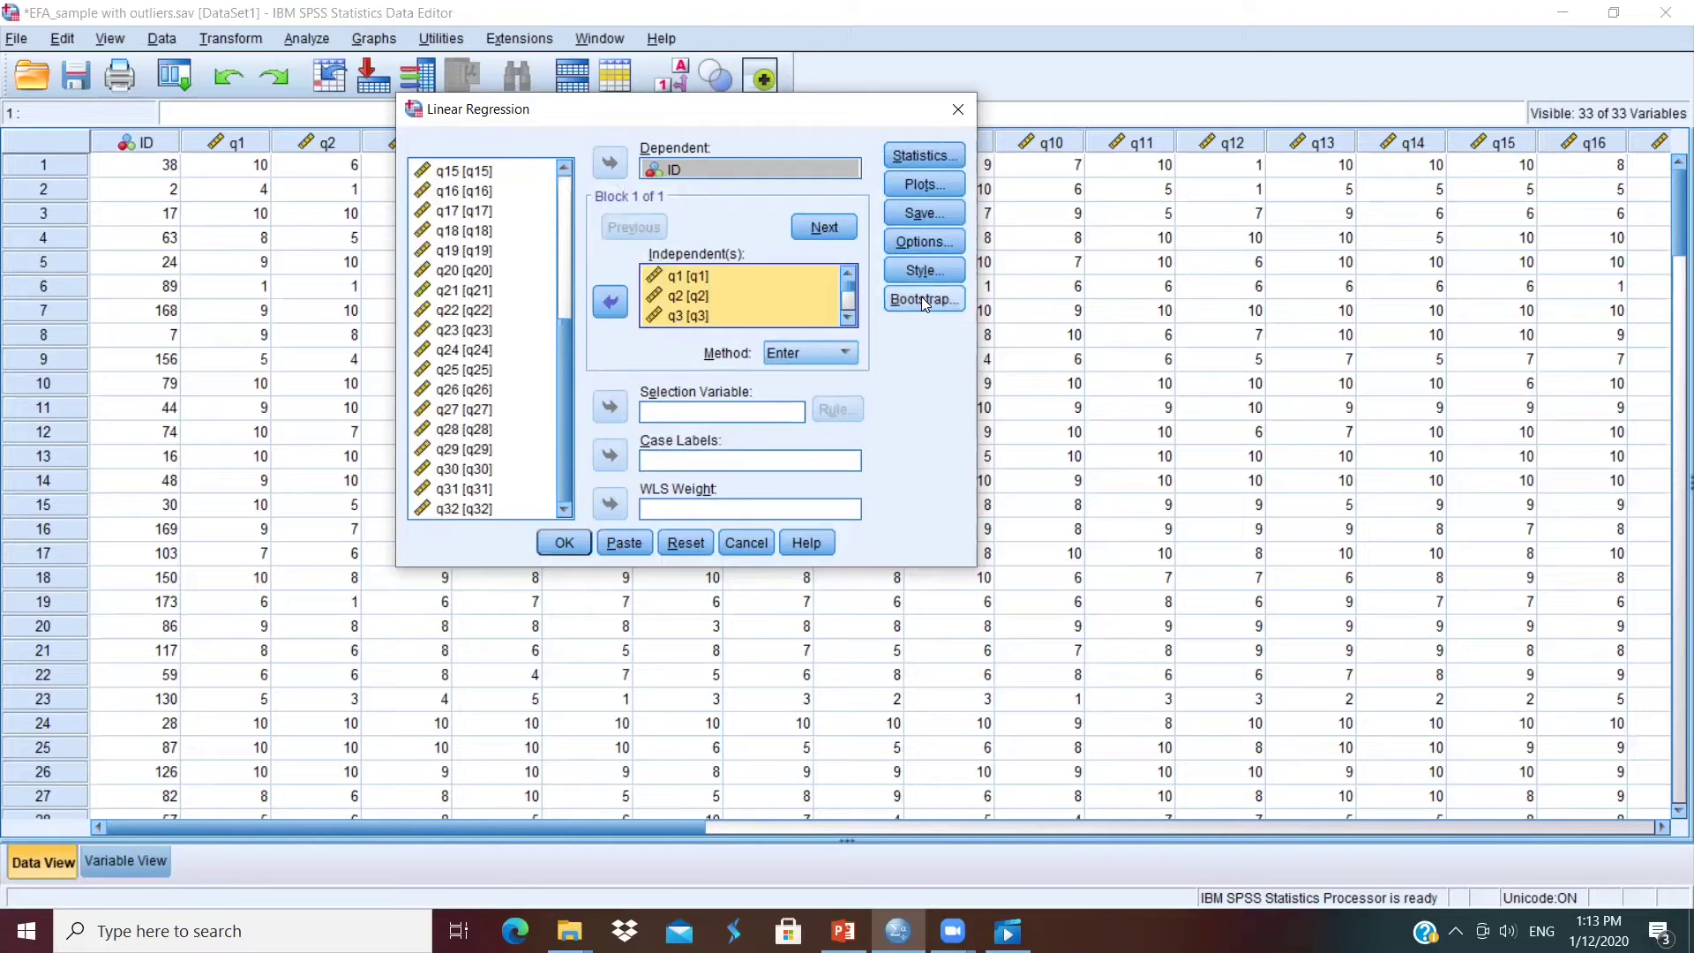
Tick Mahalanobis under Distances in the regression's Save options
click(920, 214)
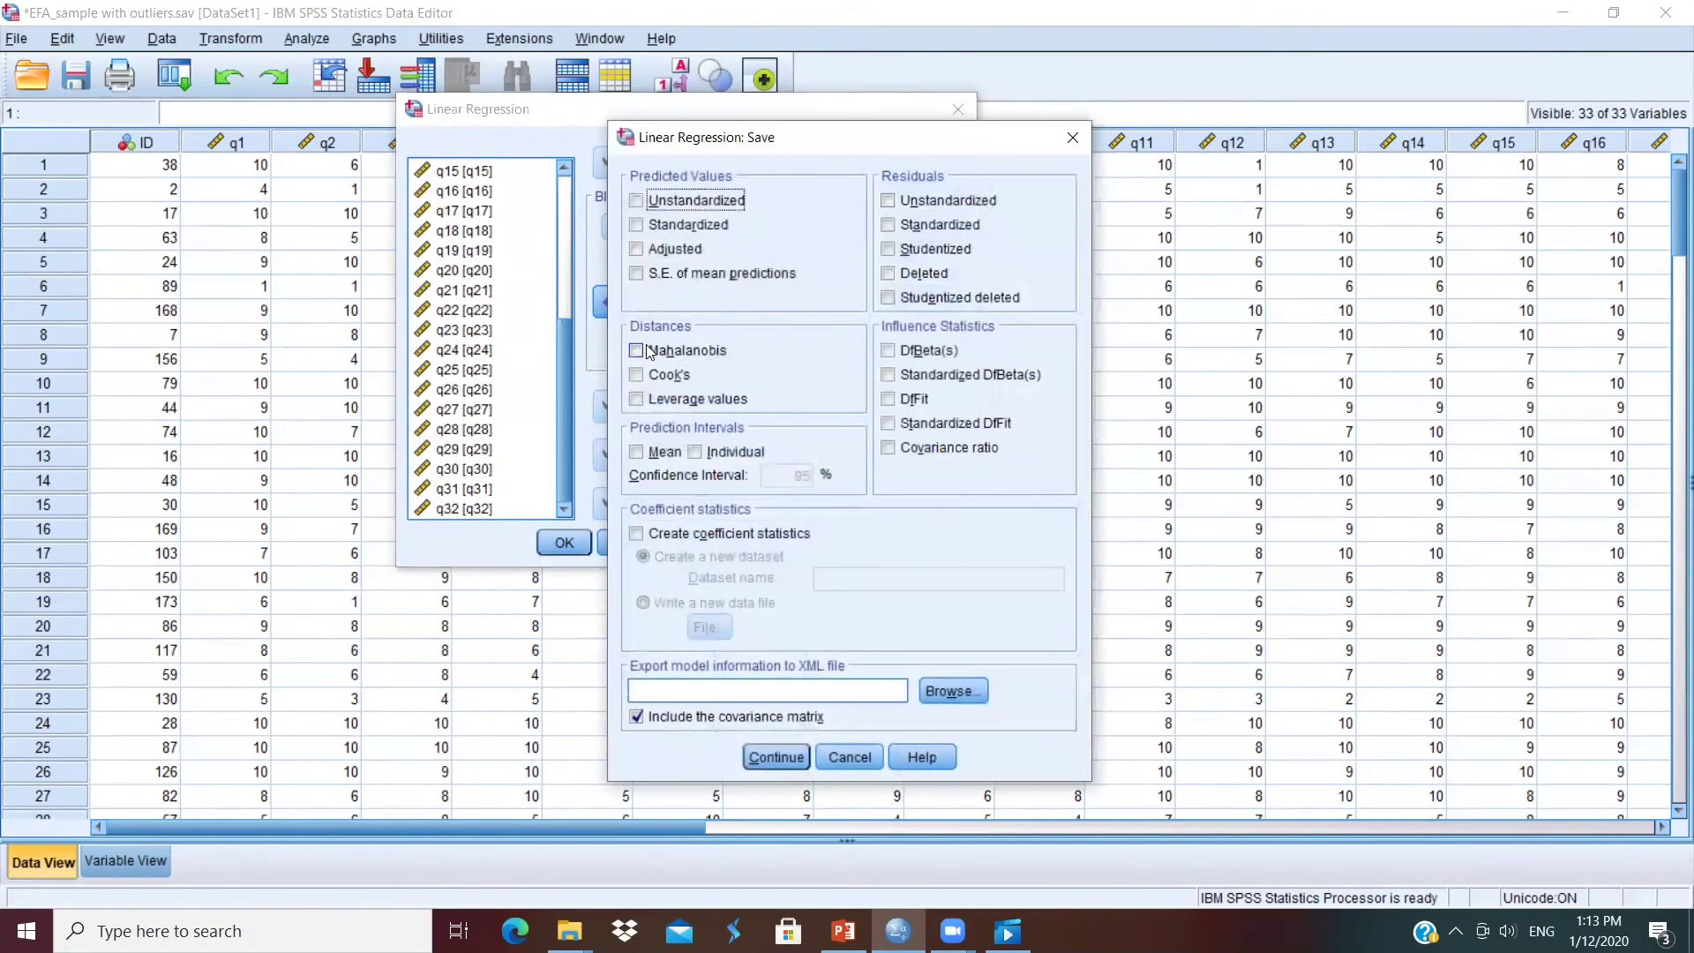
click(637, 350)
click(776, 758)
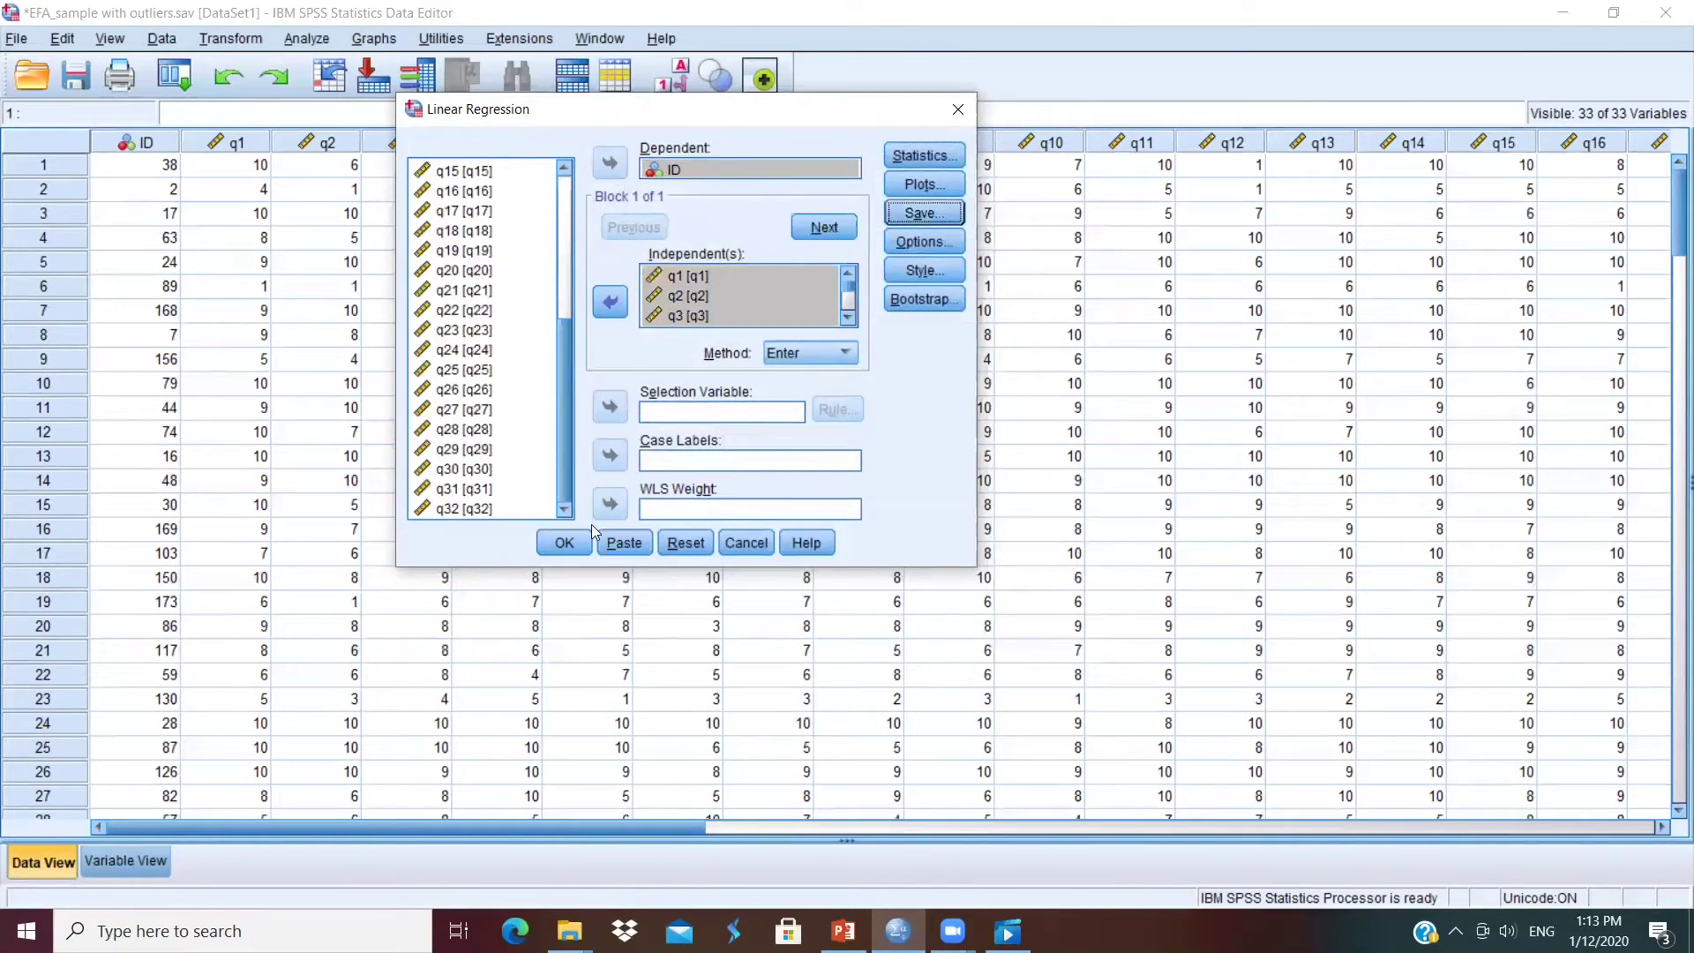
Run the regression to create MAH_1, then sort cases by MAH_1 descending
click(572, 545)
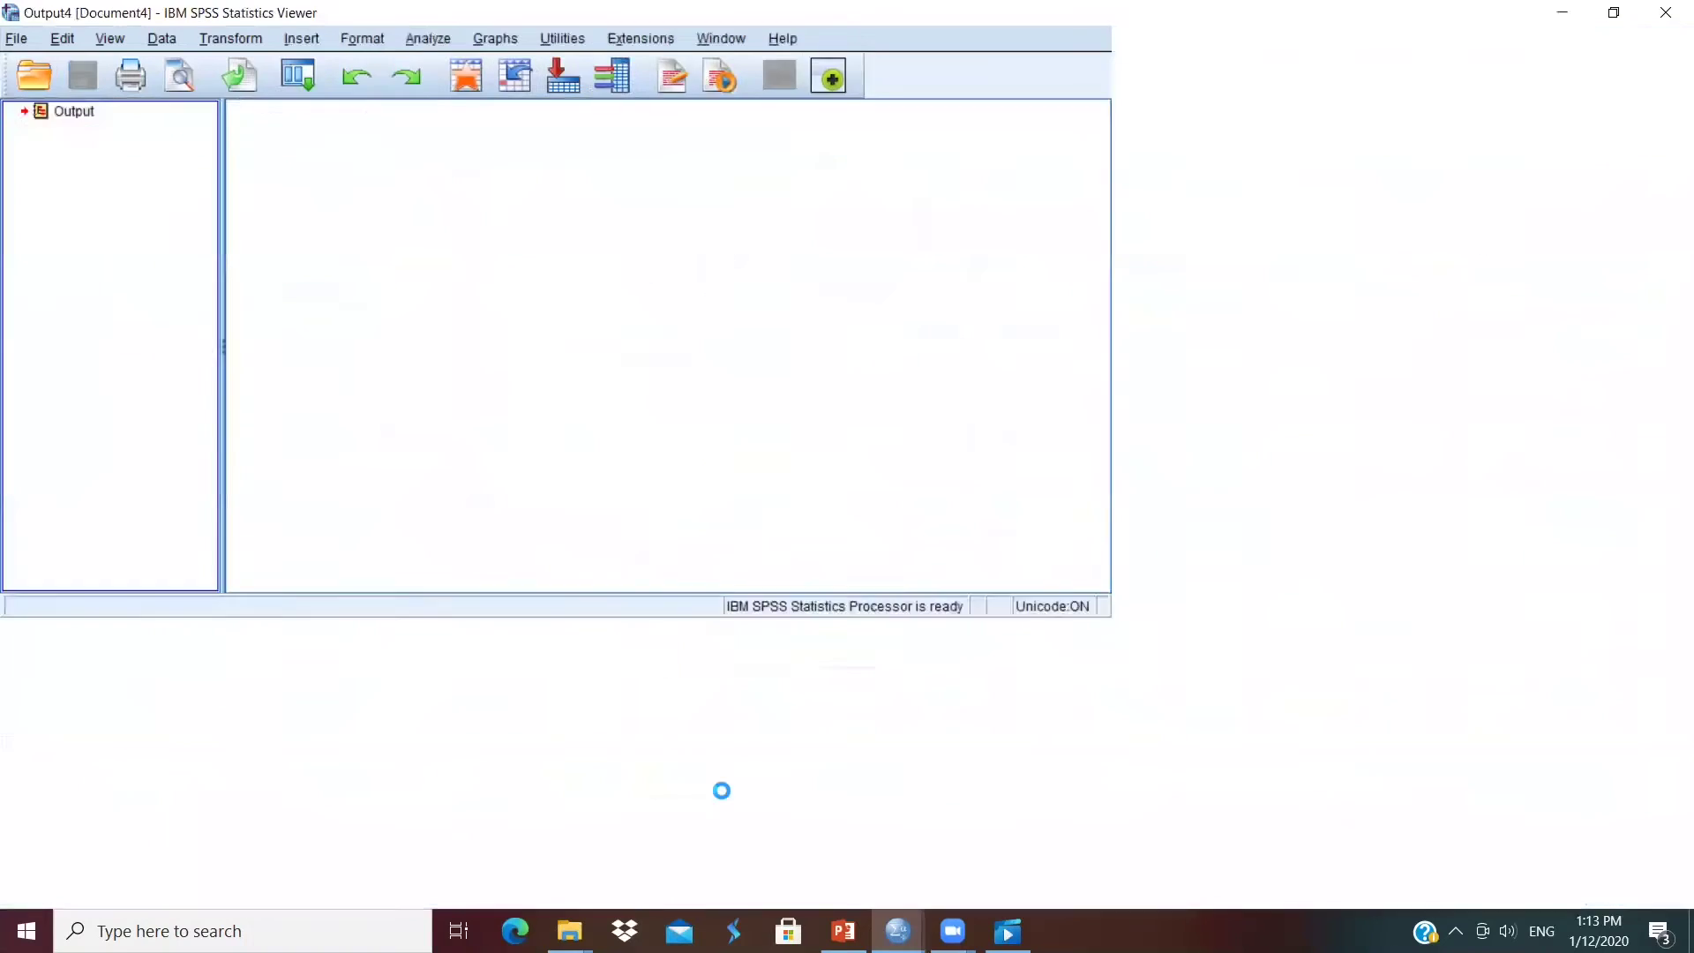
click(1563, 12)
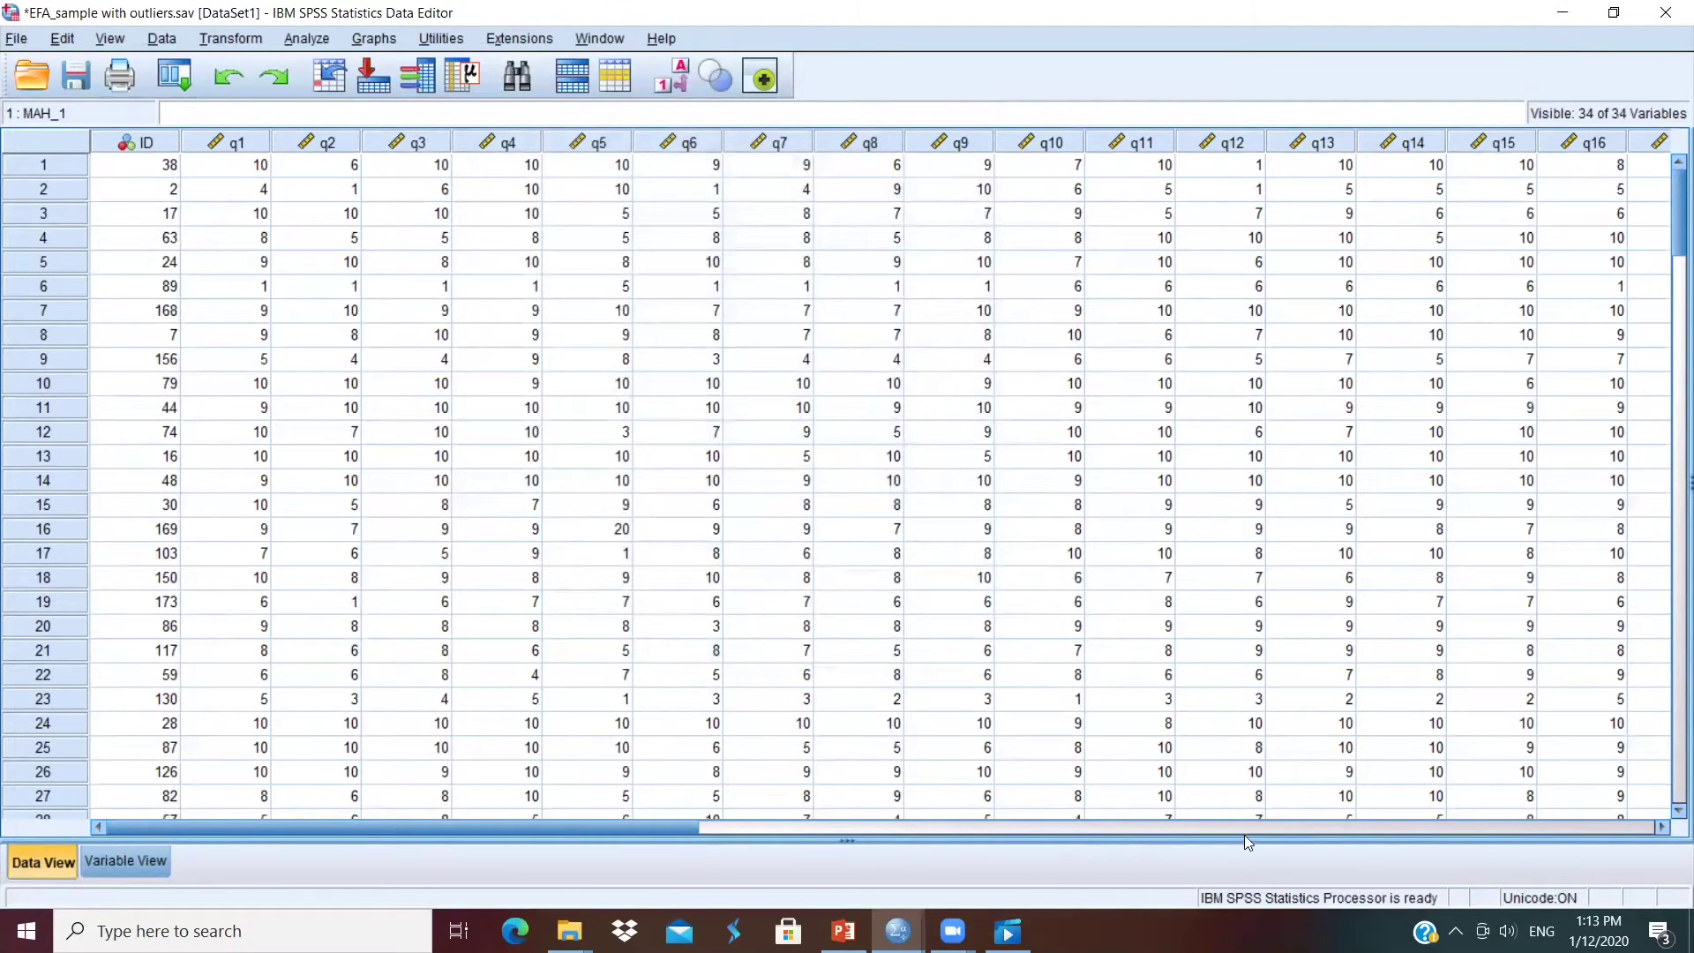
drag(660, 827, 1543, 745)
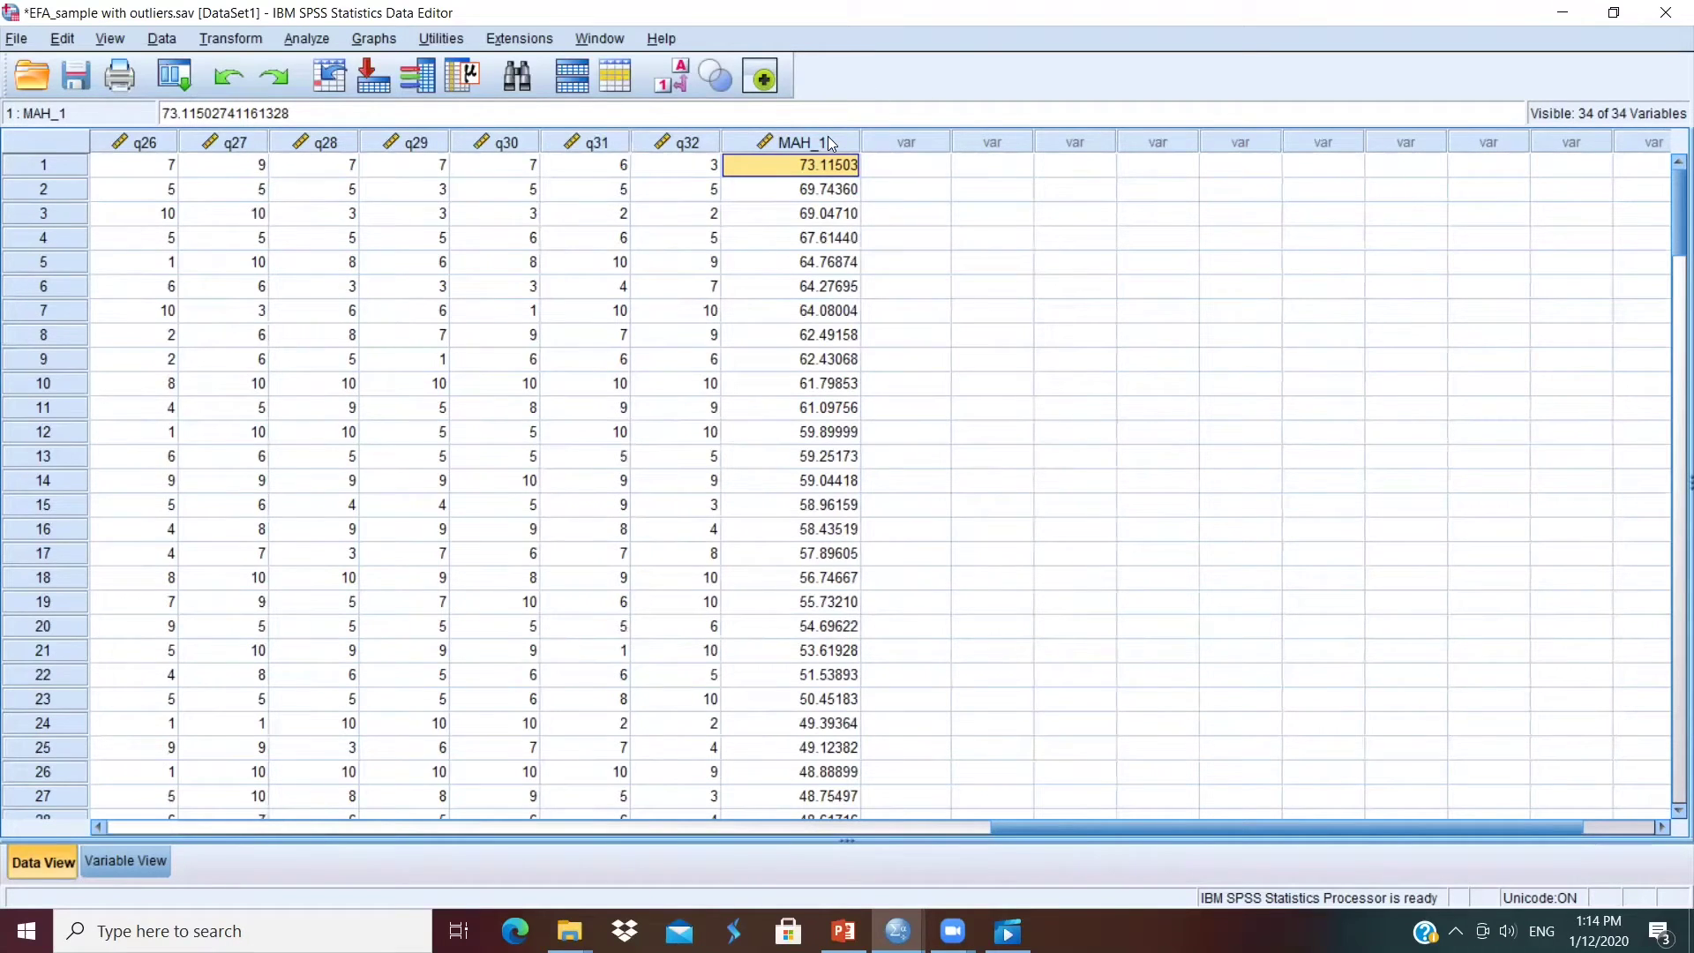
right_click(787, 143)
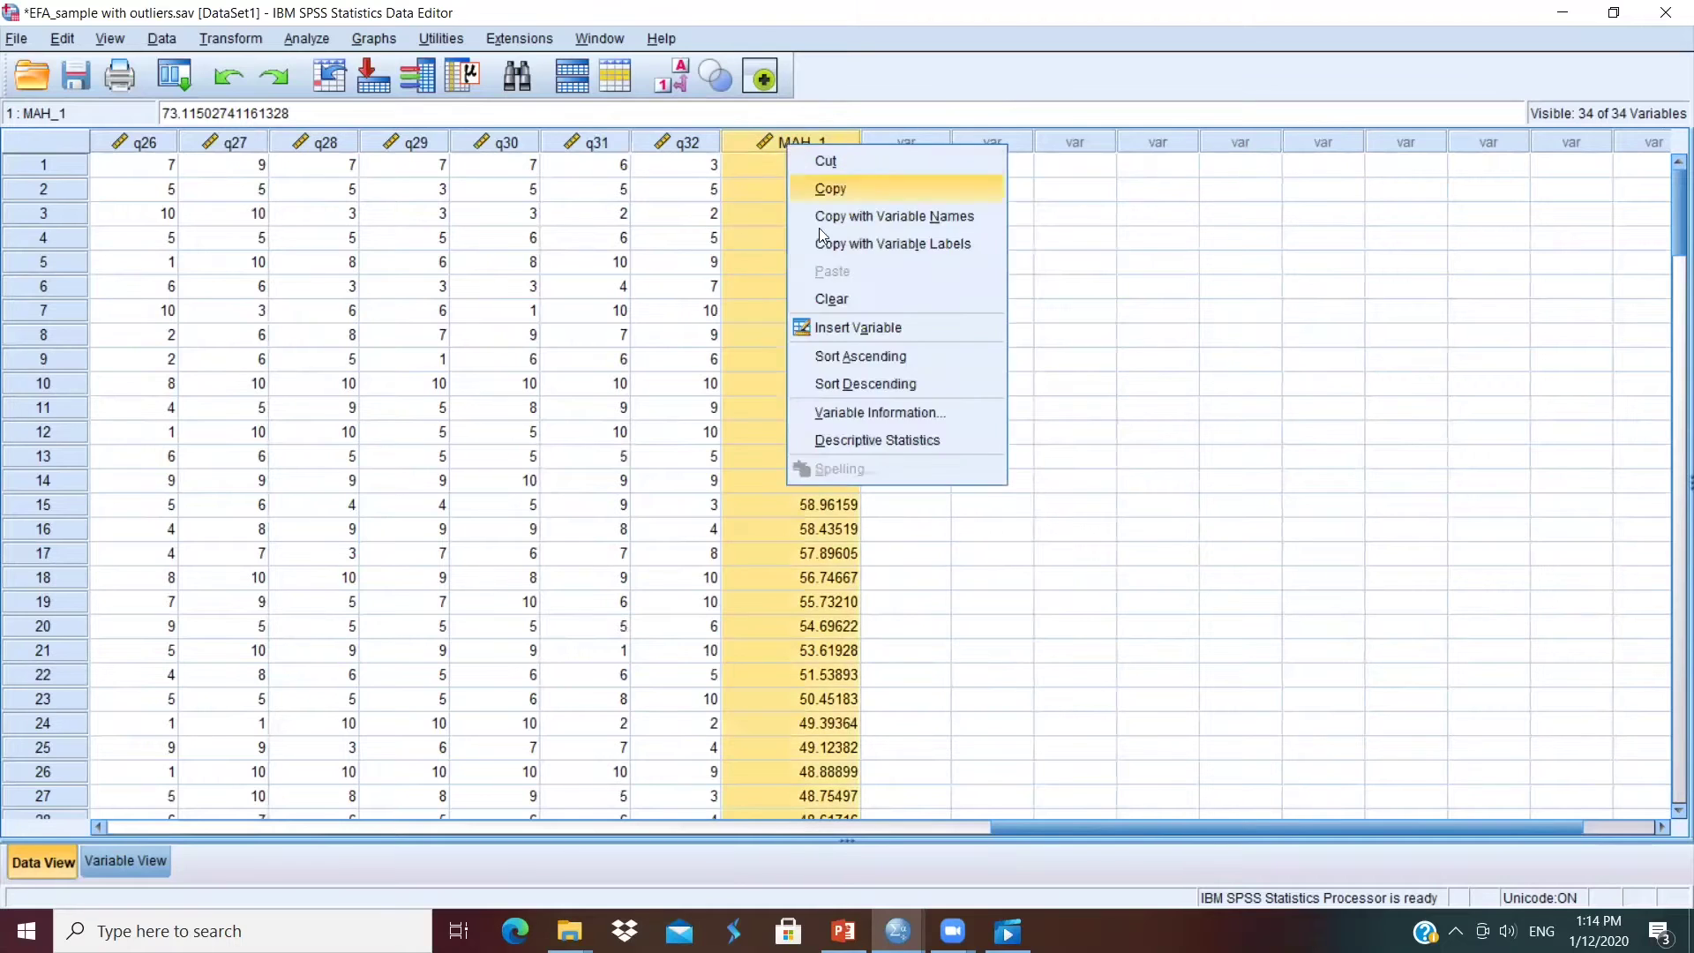
click(826, 387)
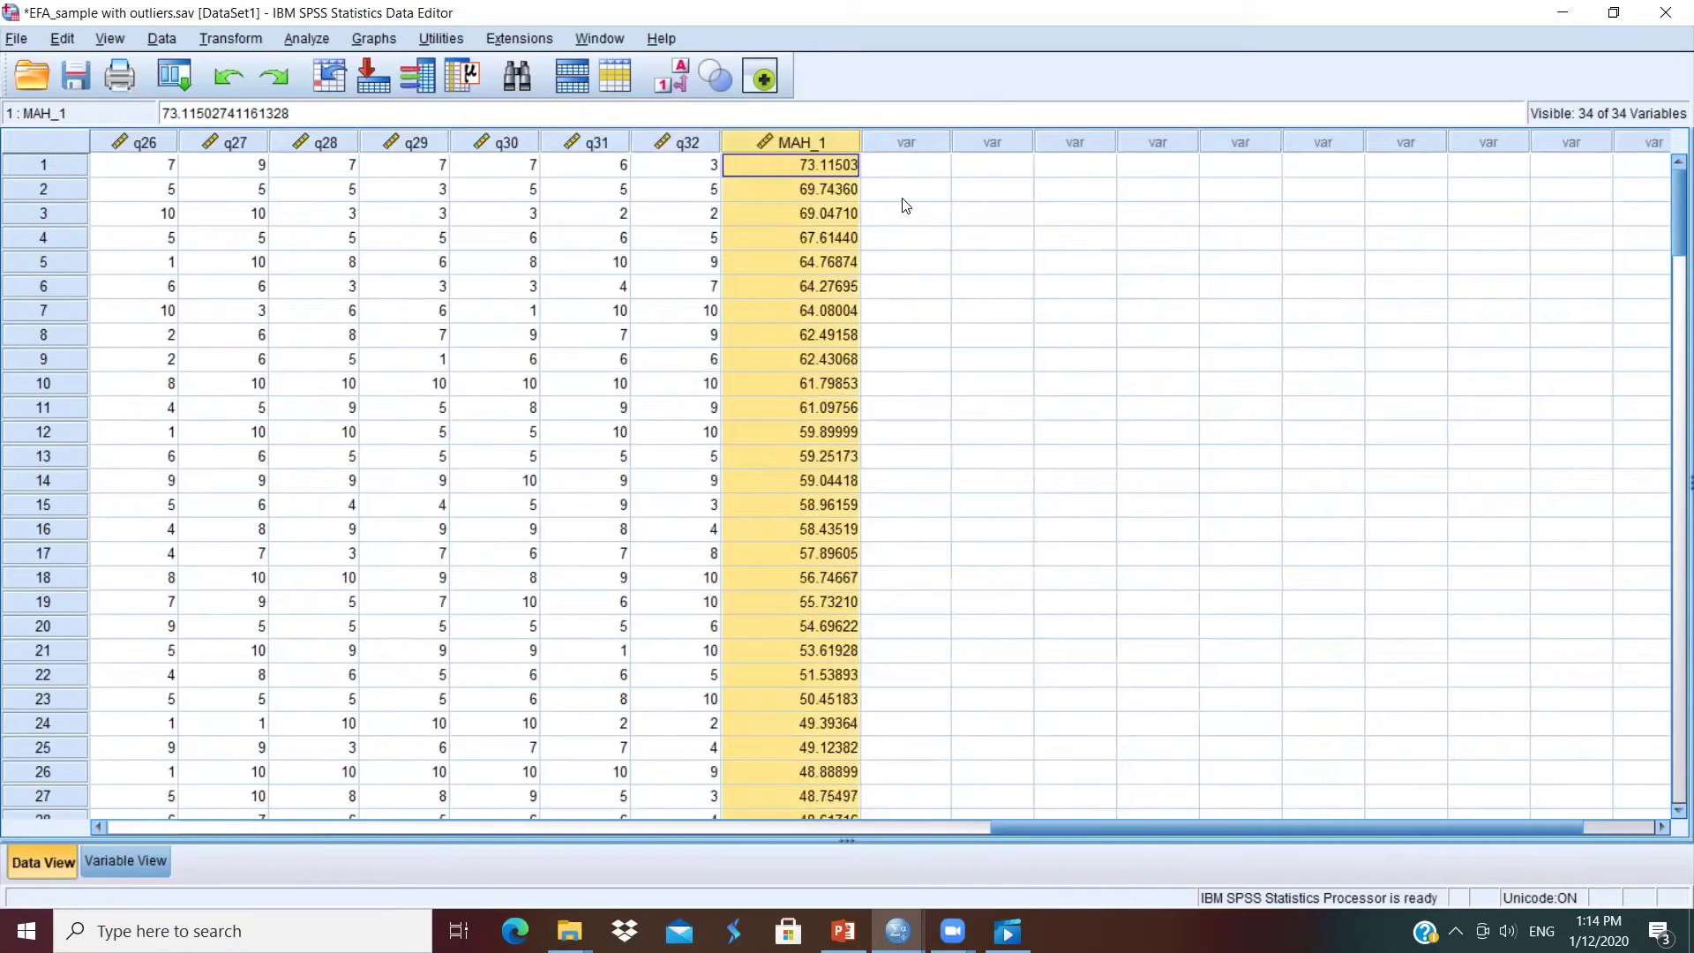
Start a computed variable in Compute Variable with the target name Probability_MD
click(231, 39)
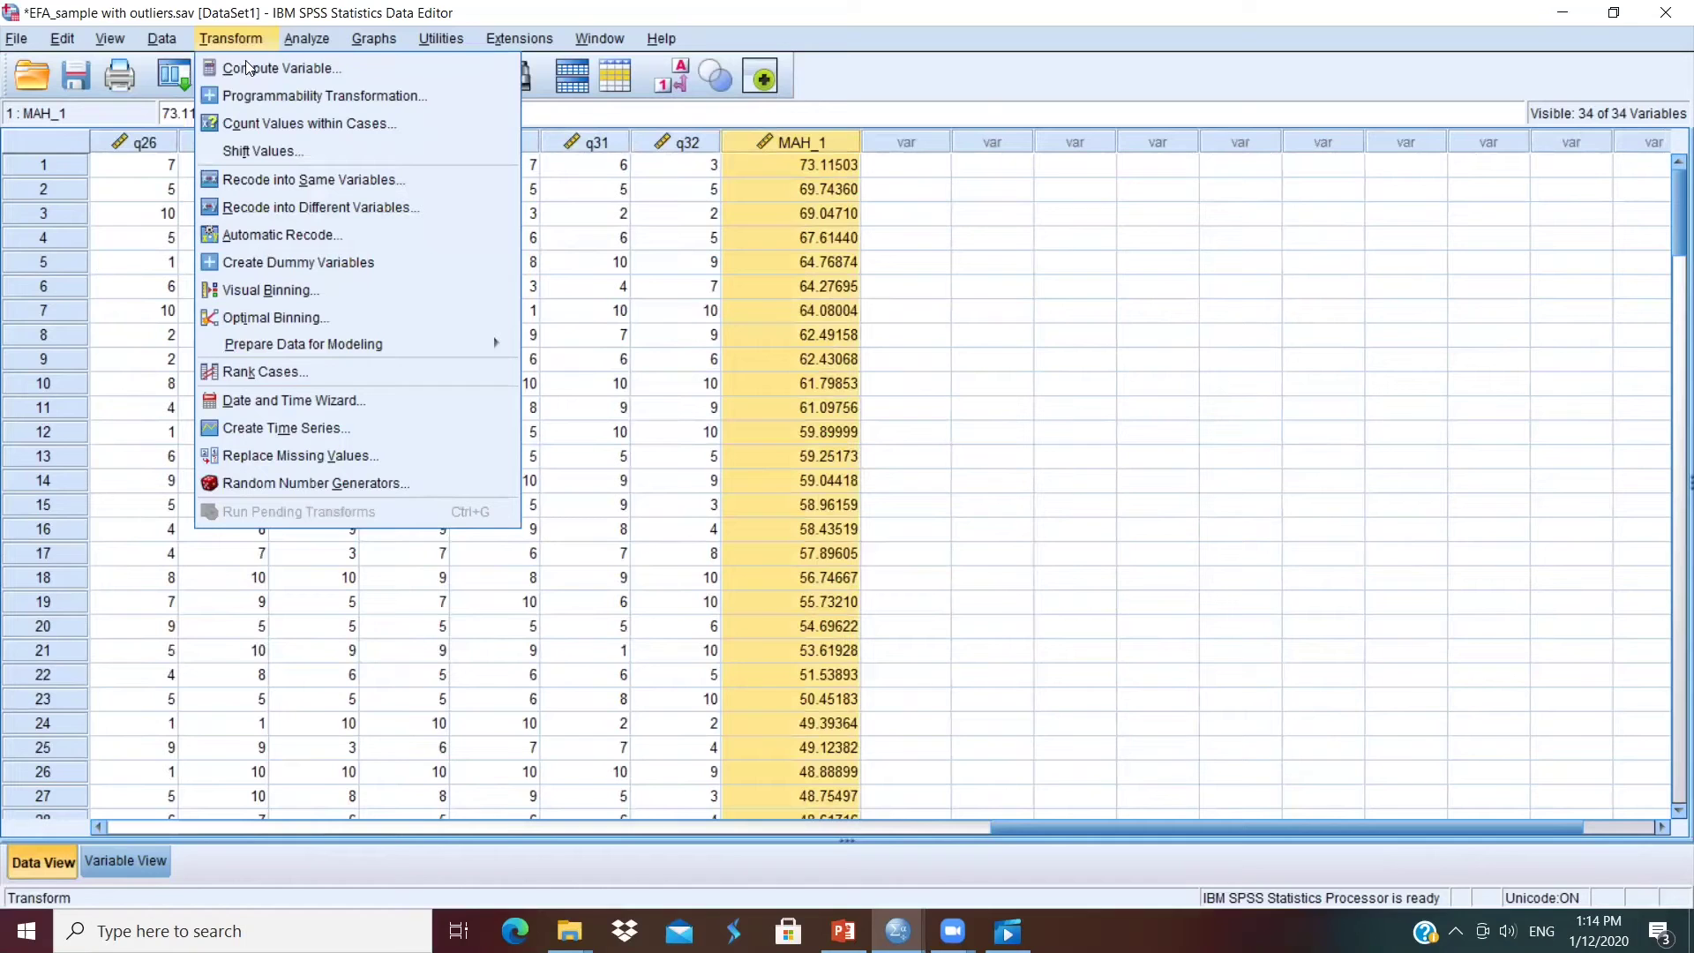
click(265, 69)
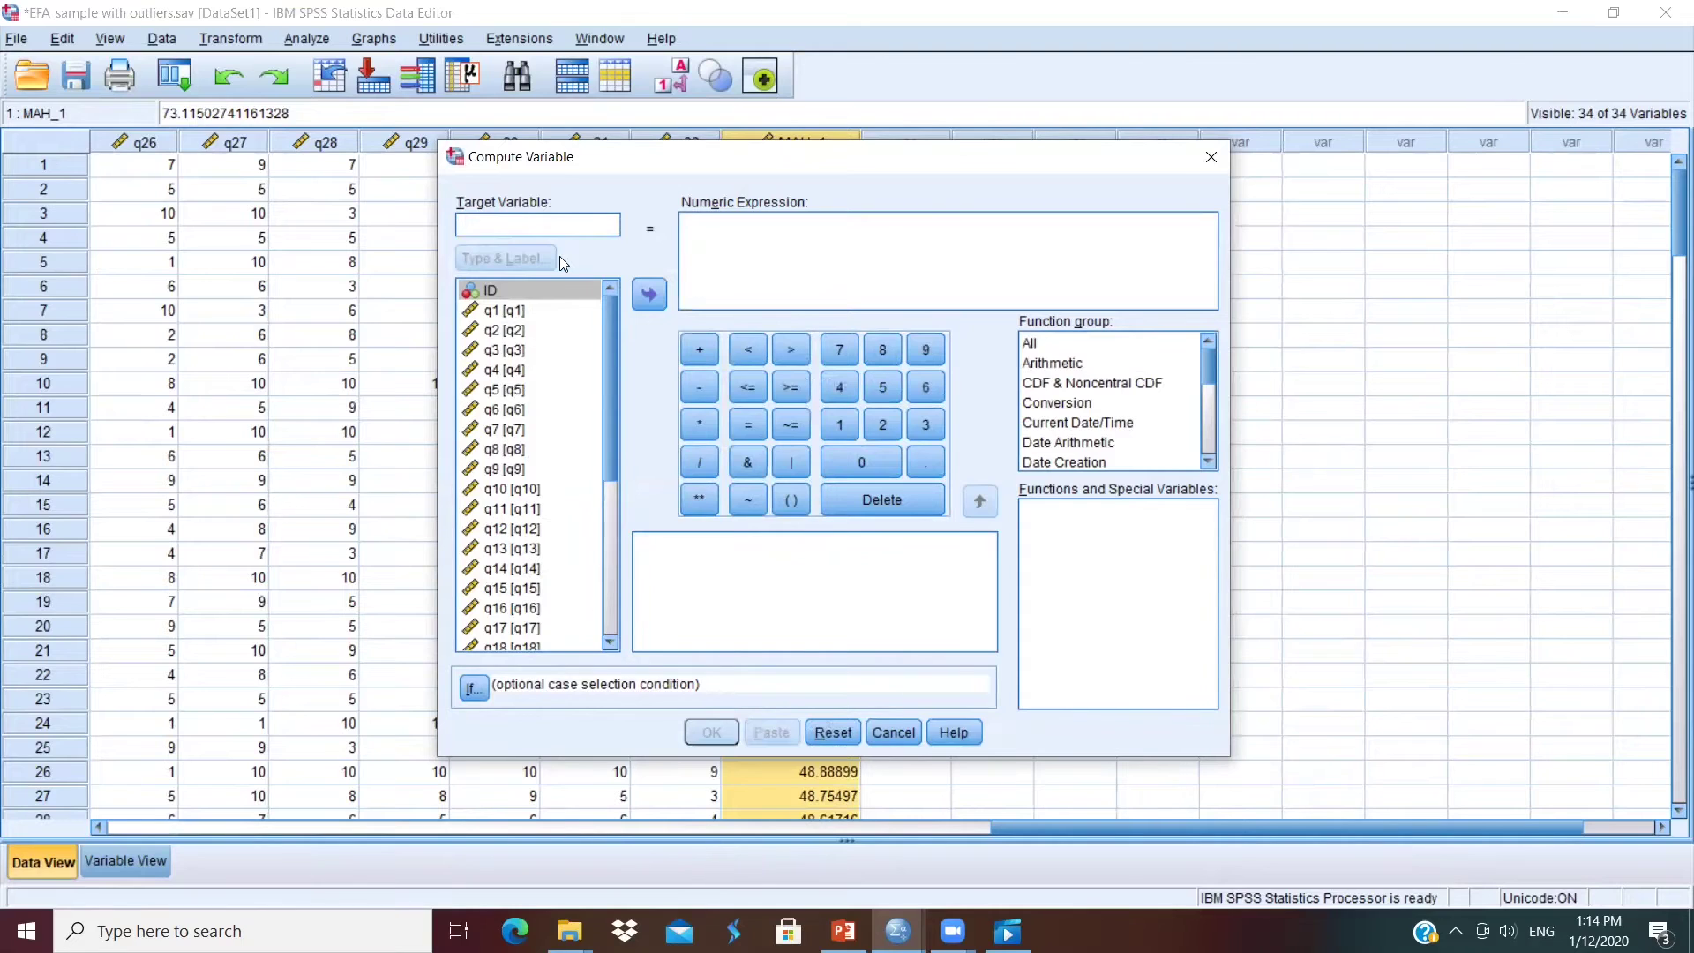
text(Probability_MD)
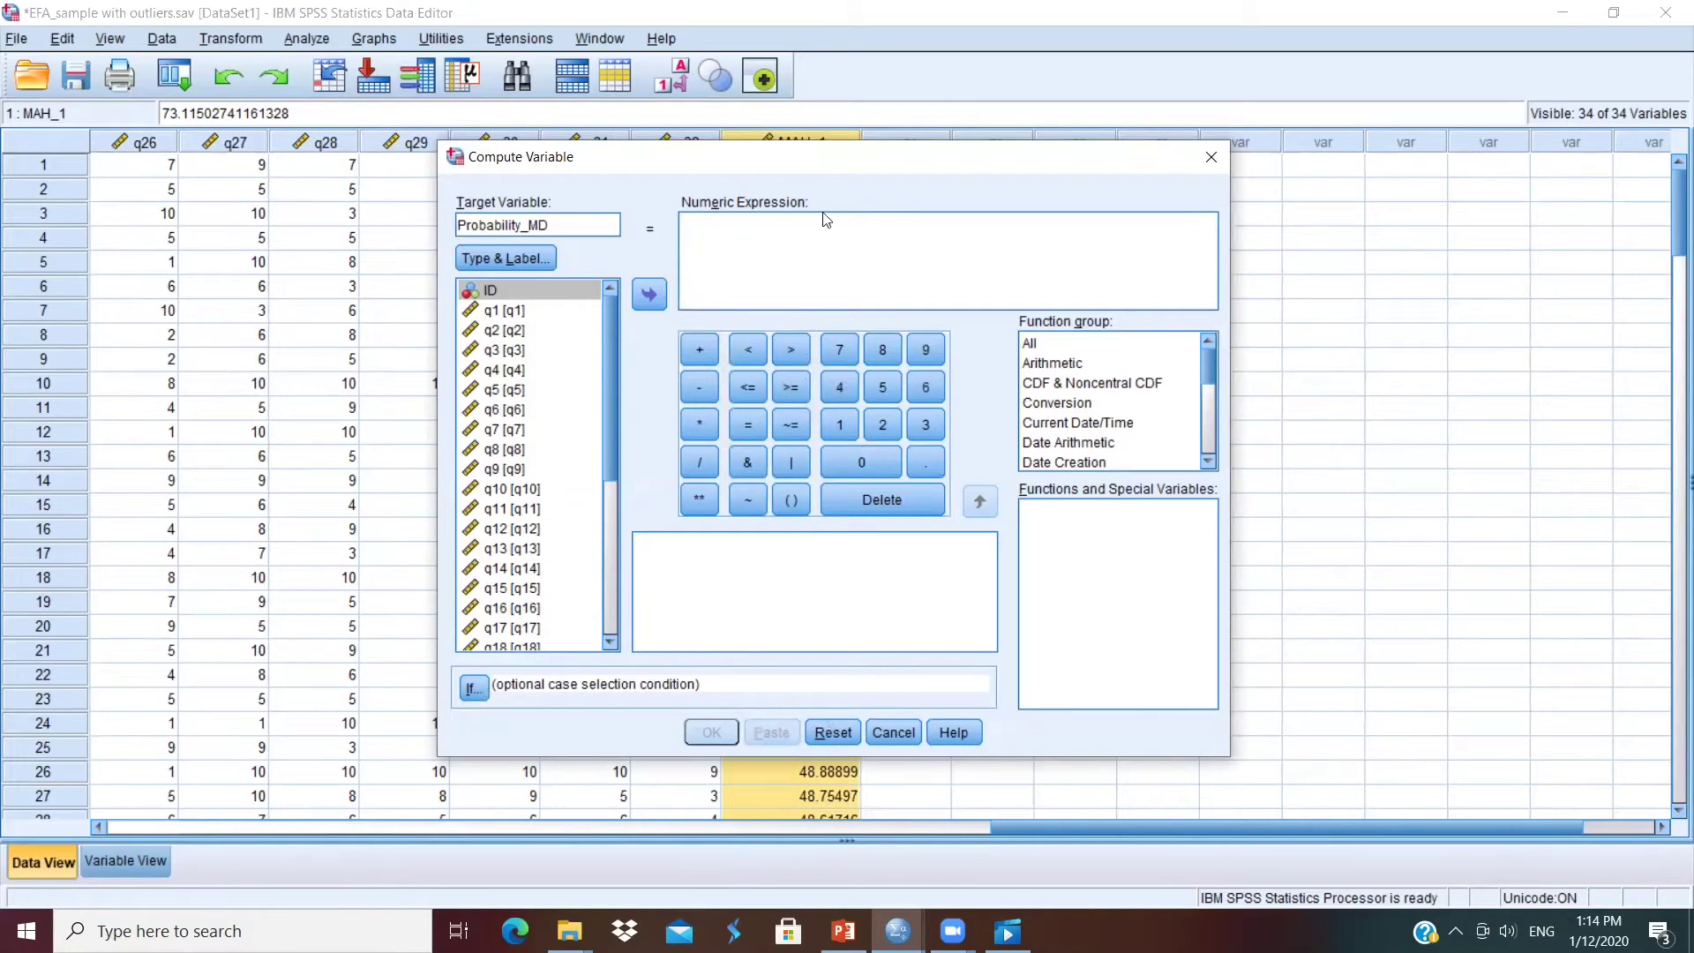
Enter the expression 1-CDF.CHISQ(MAH_1,32) and compute Probability_MD
click(772, 231)
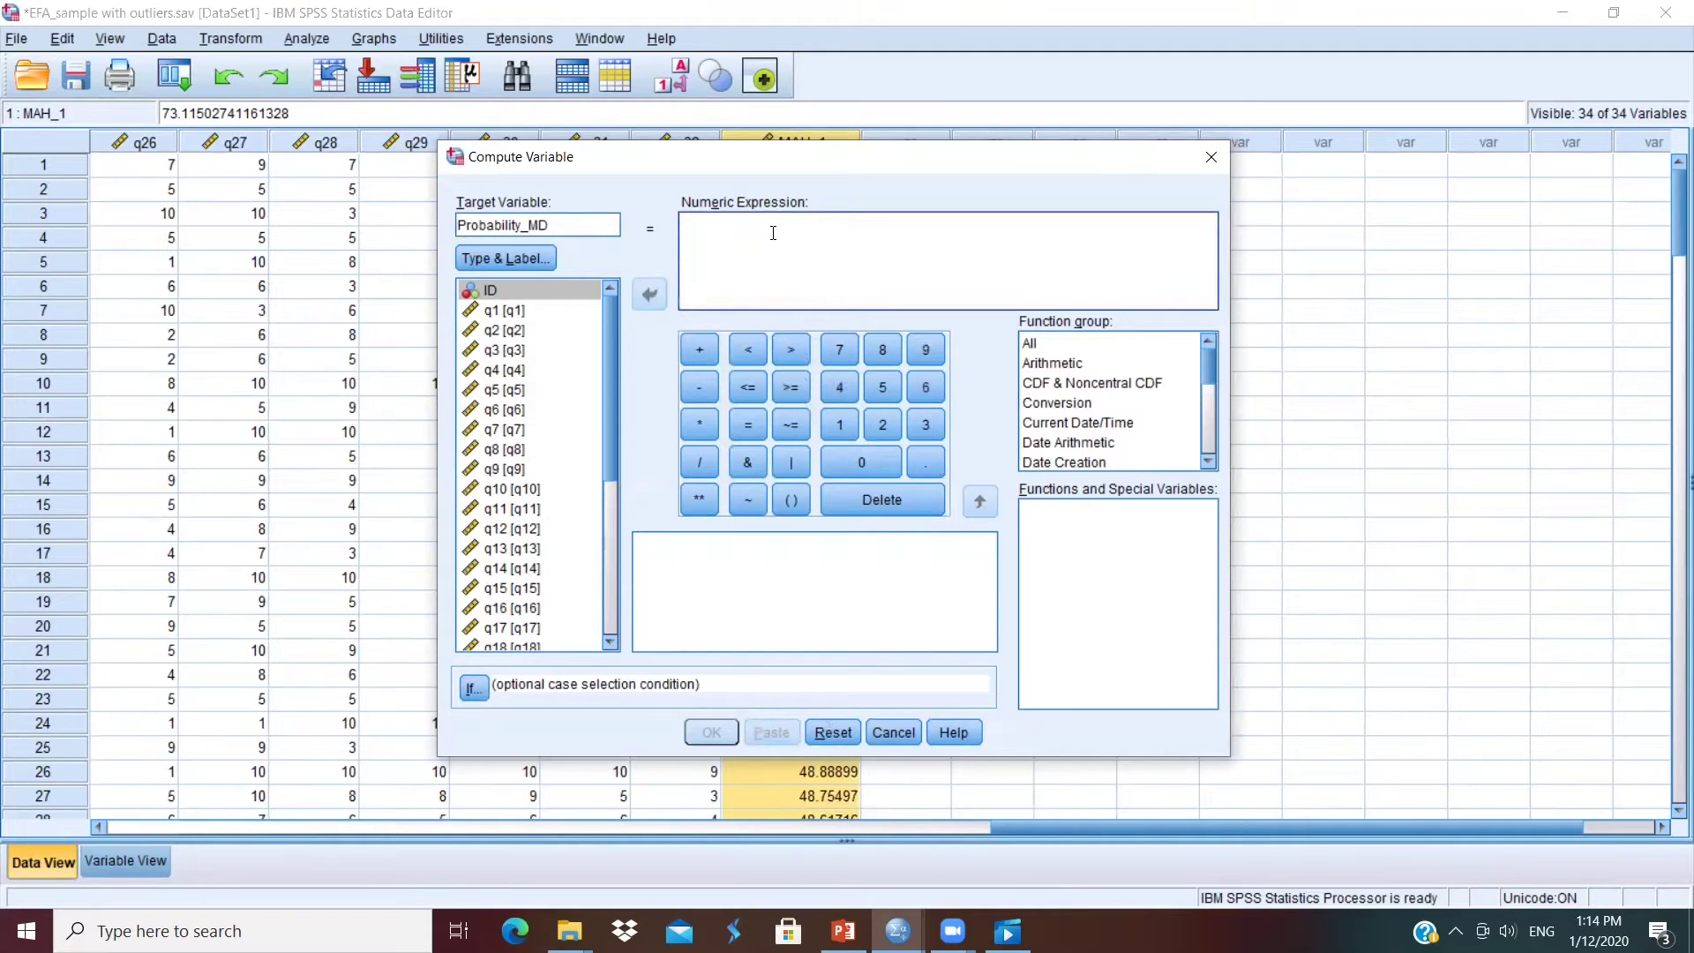
text(1-)
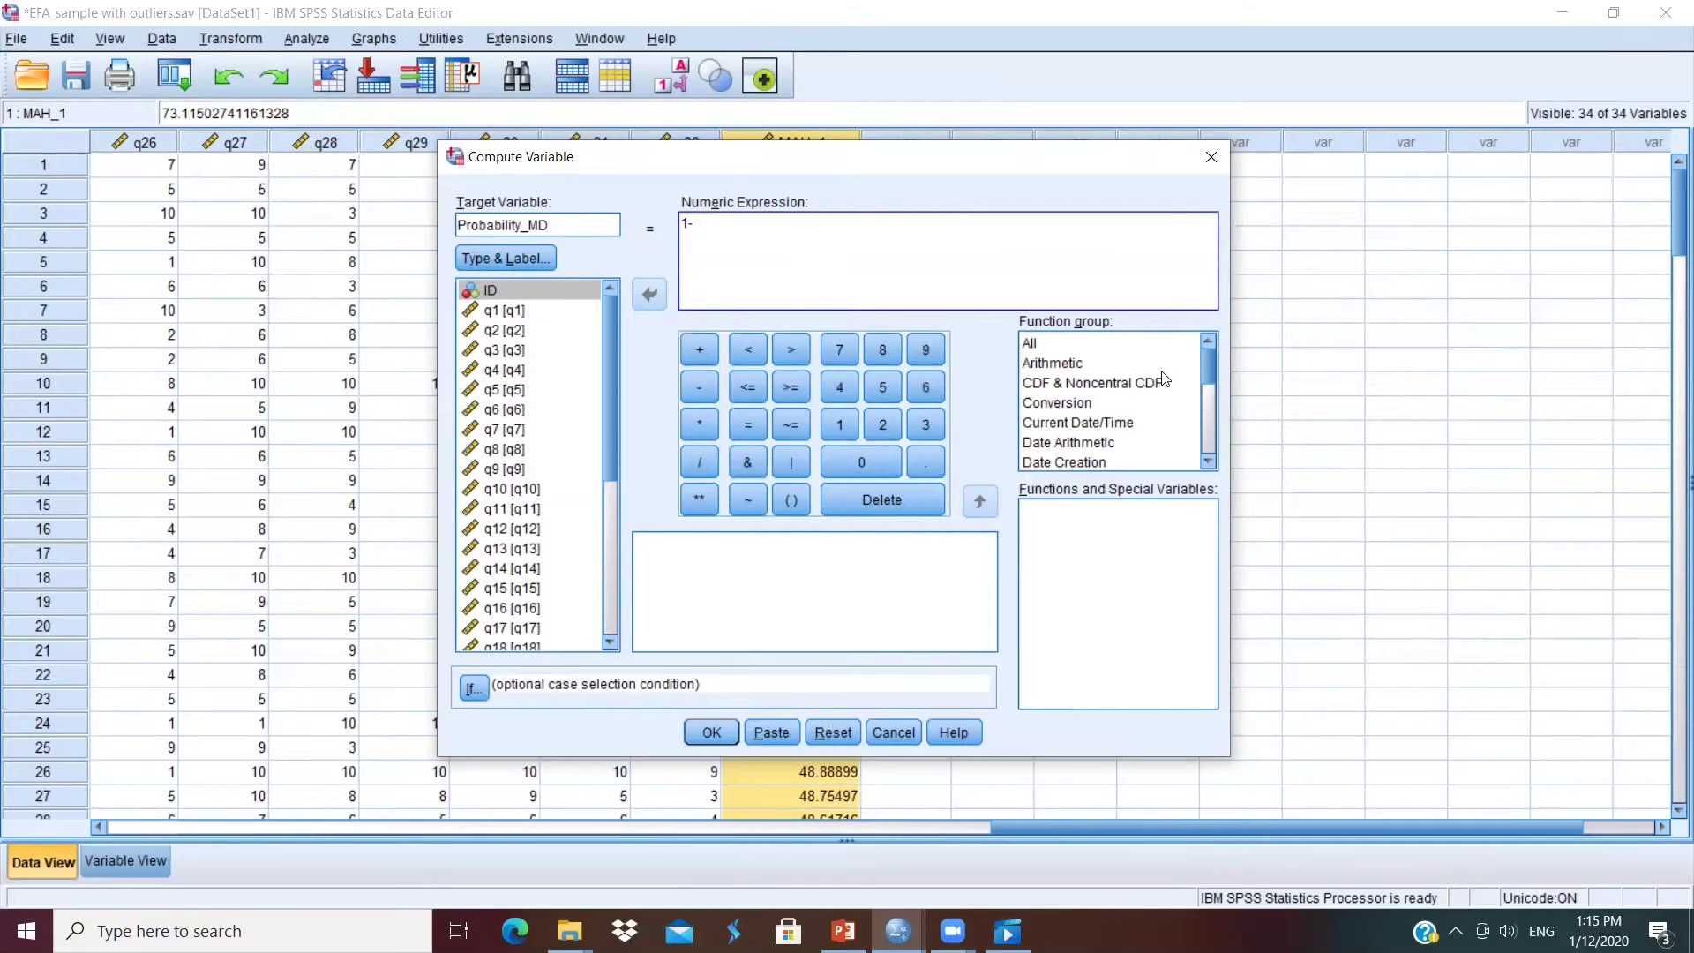
click(1133, 389)
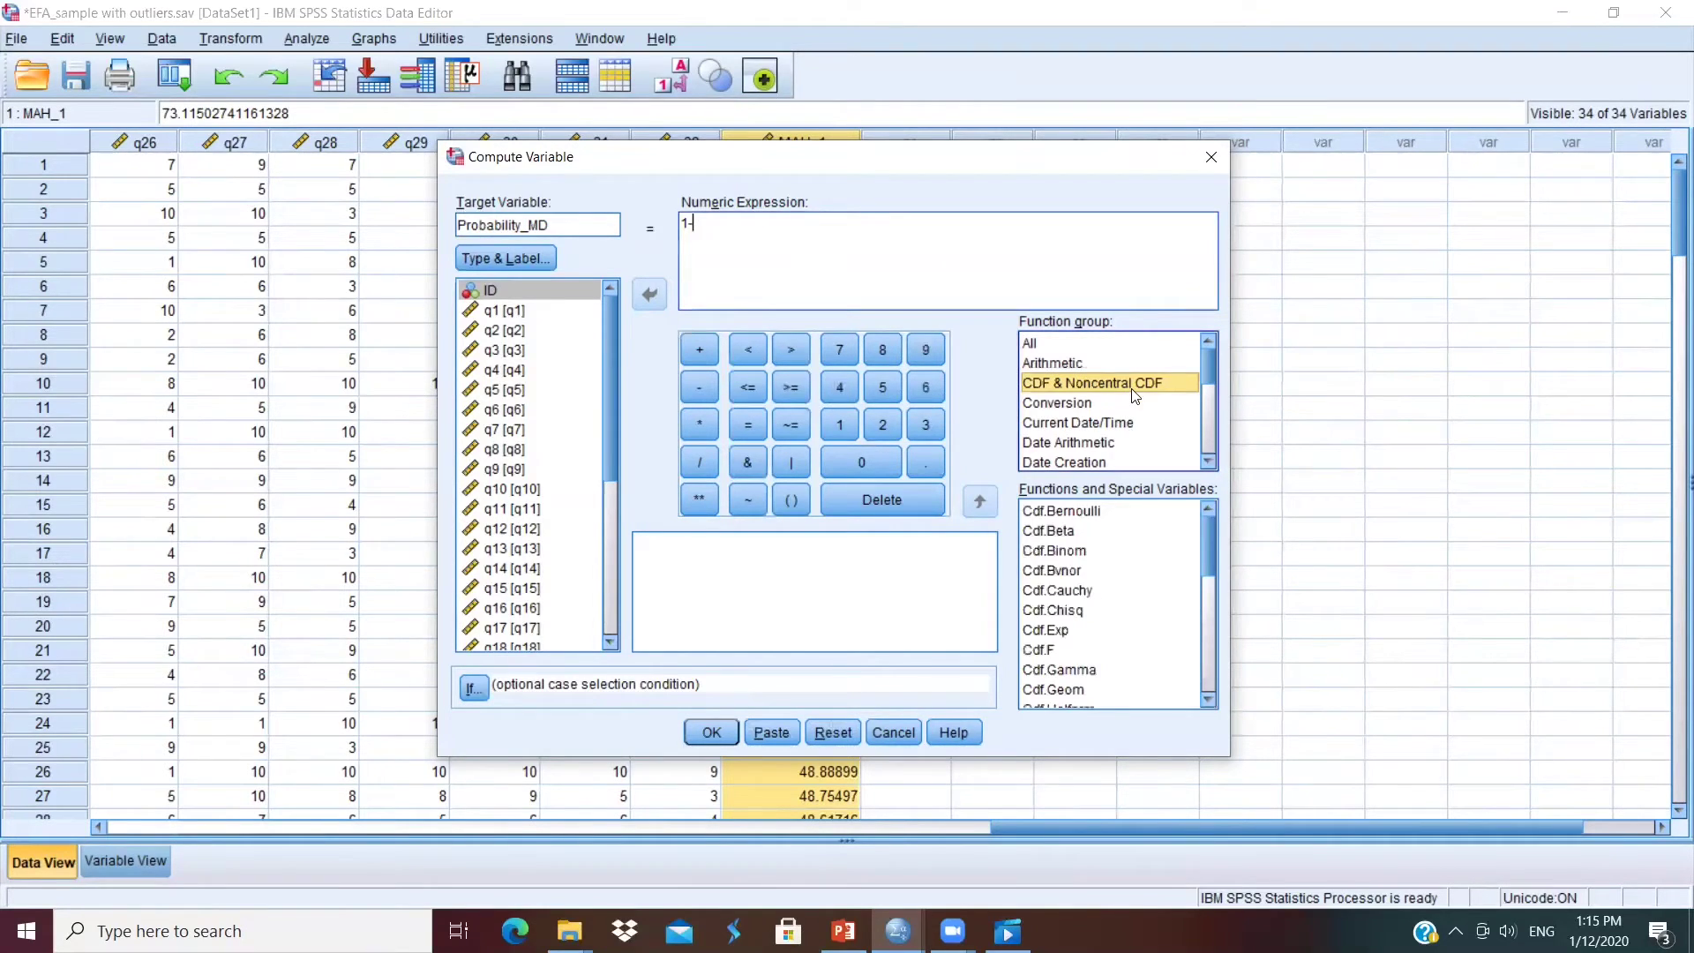
click(1063, 618)
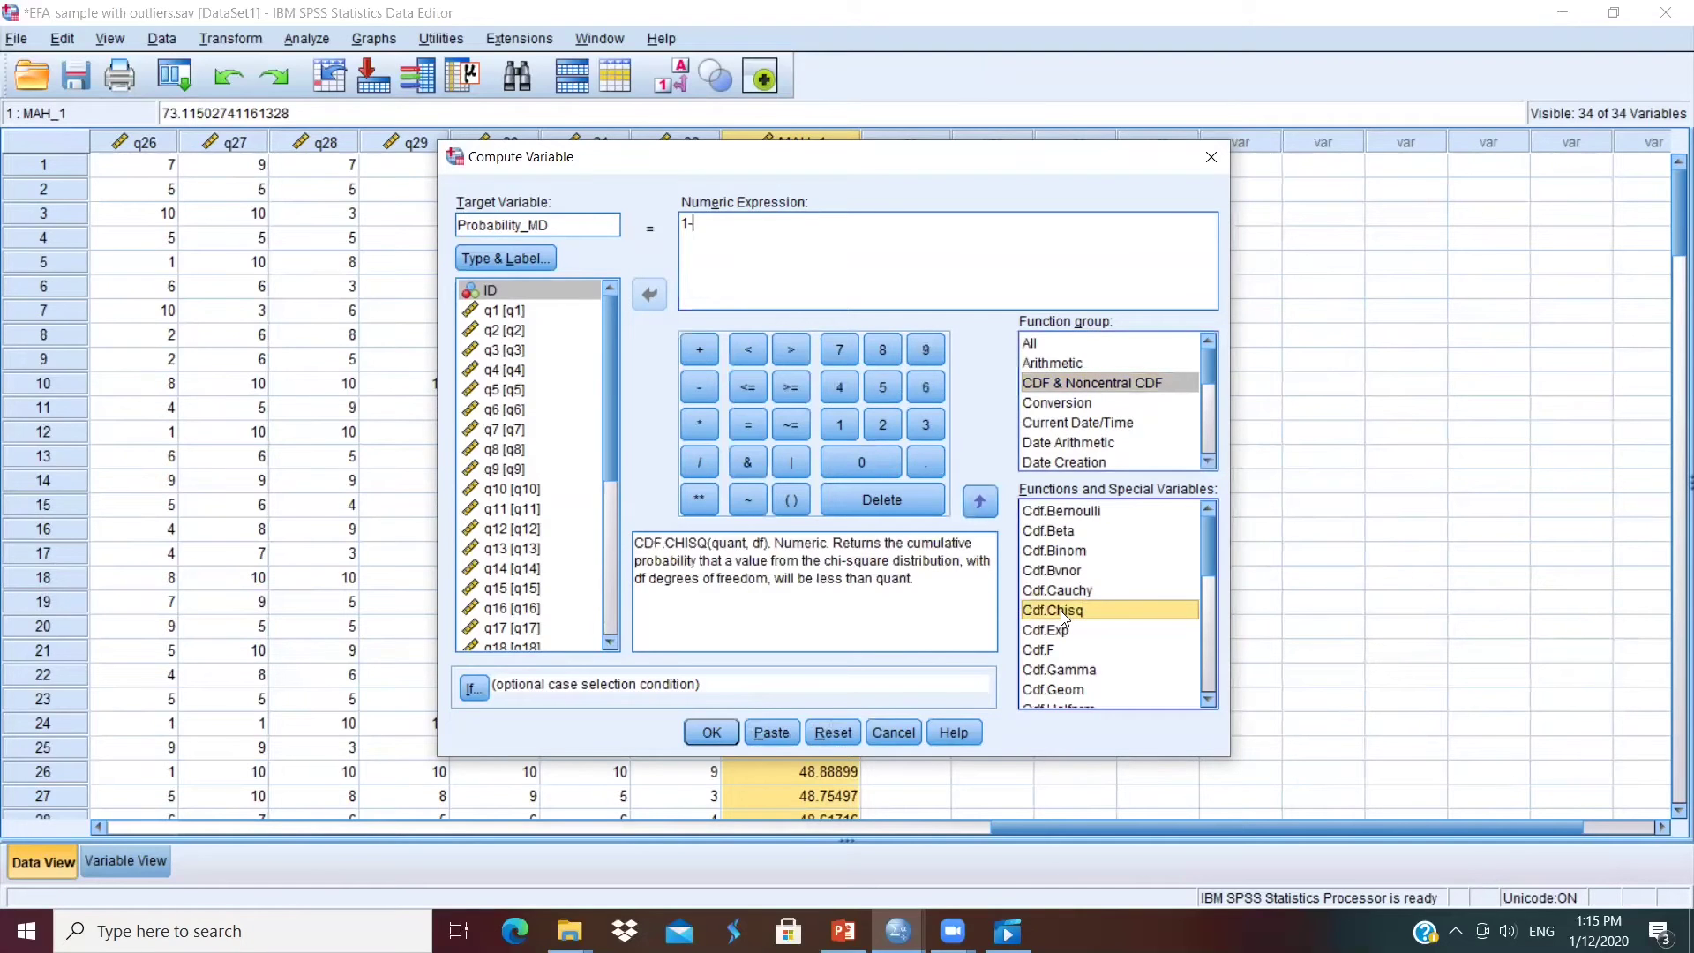
double_click(1063, 618)
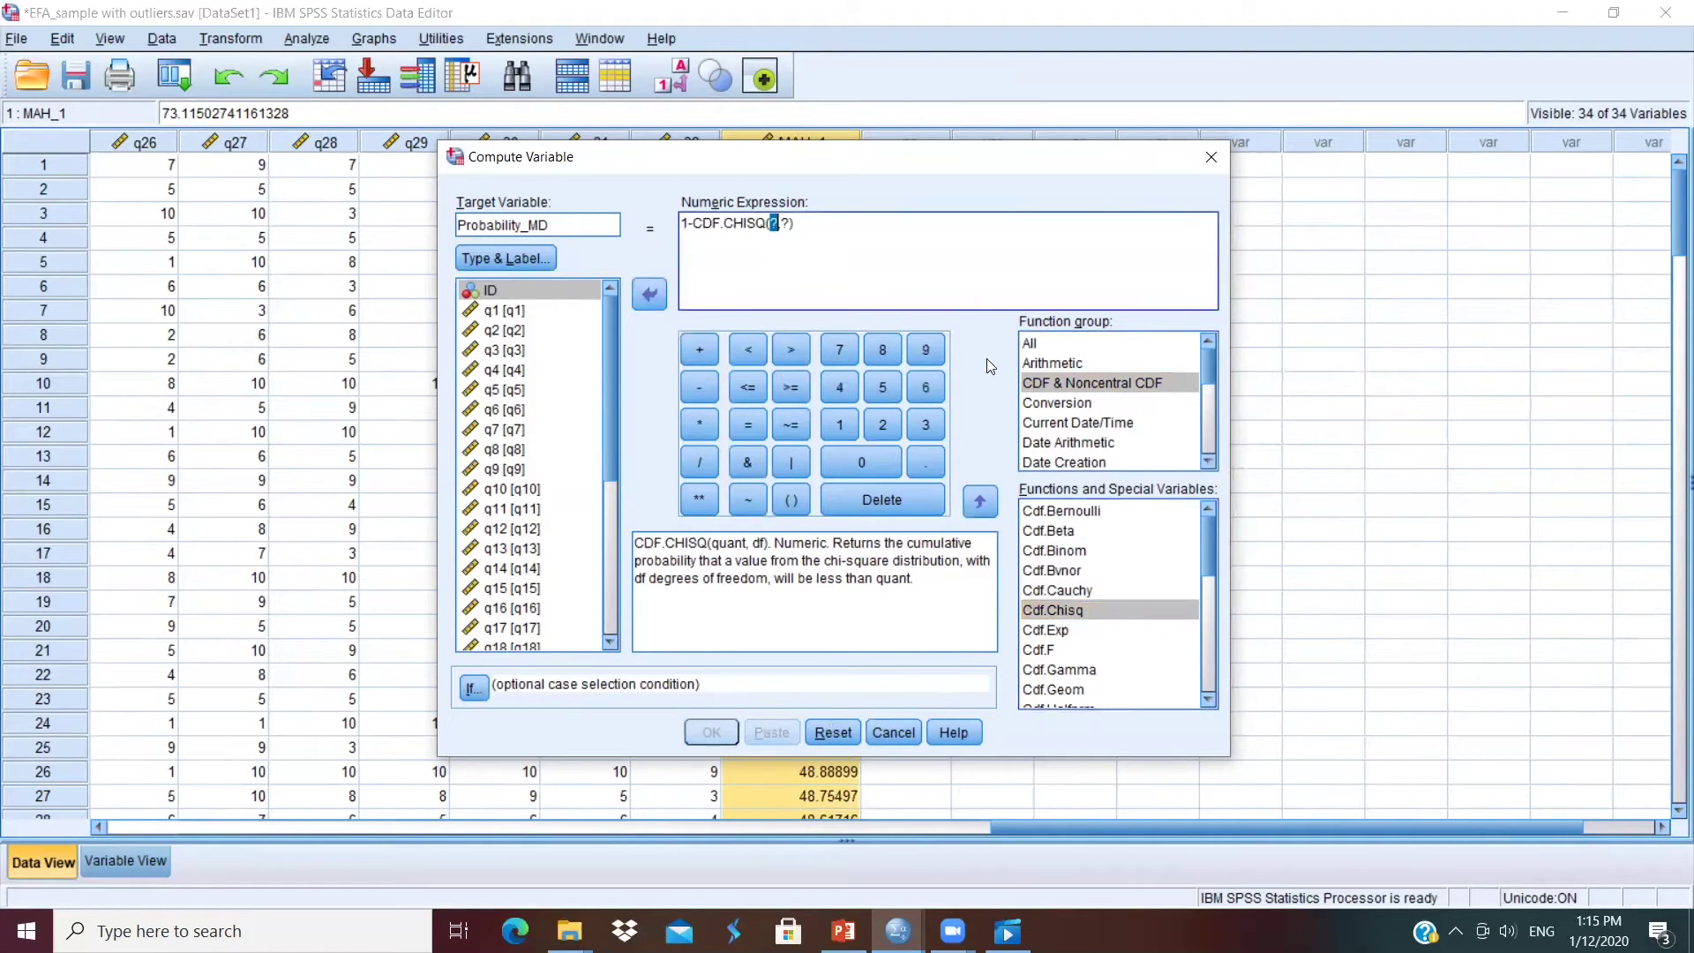
drag(601, 429, 775, 228)
click(777, 227)
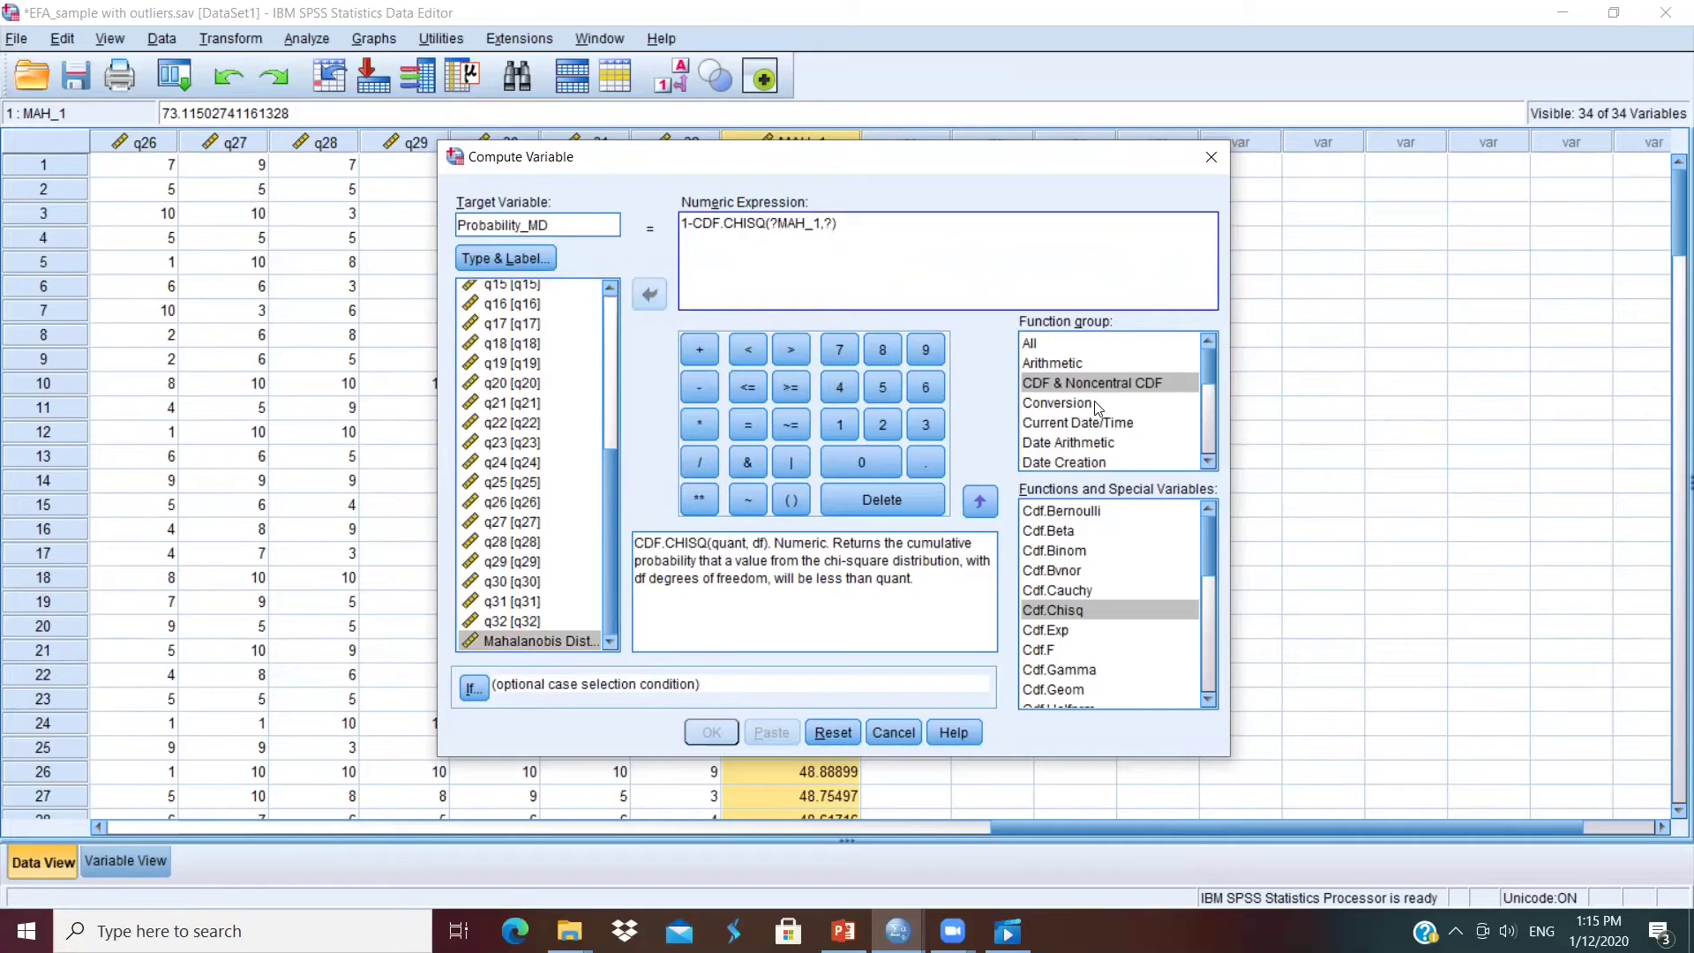
key(BackSpace)
key(Right)
key(Right)
key(BackSpace)
text(32)
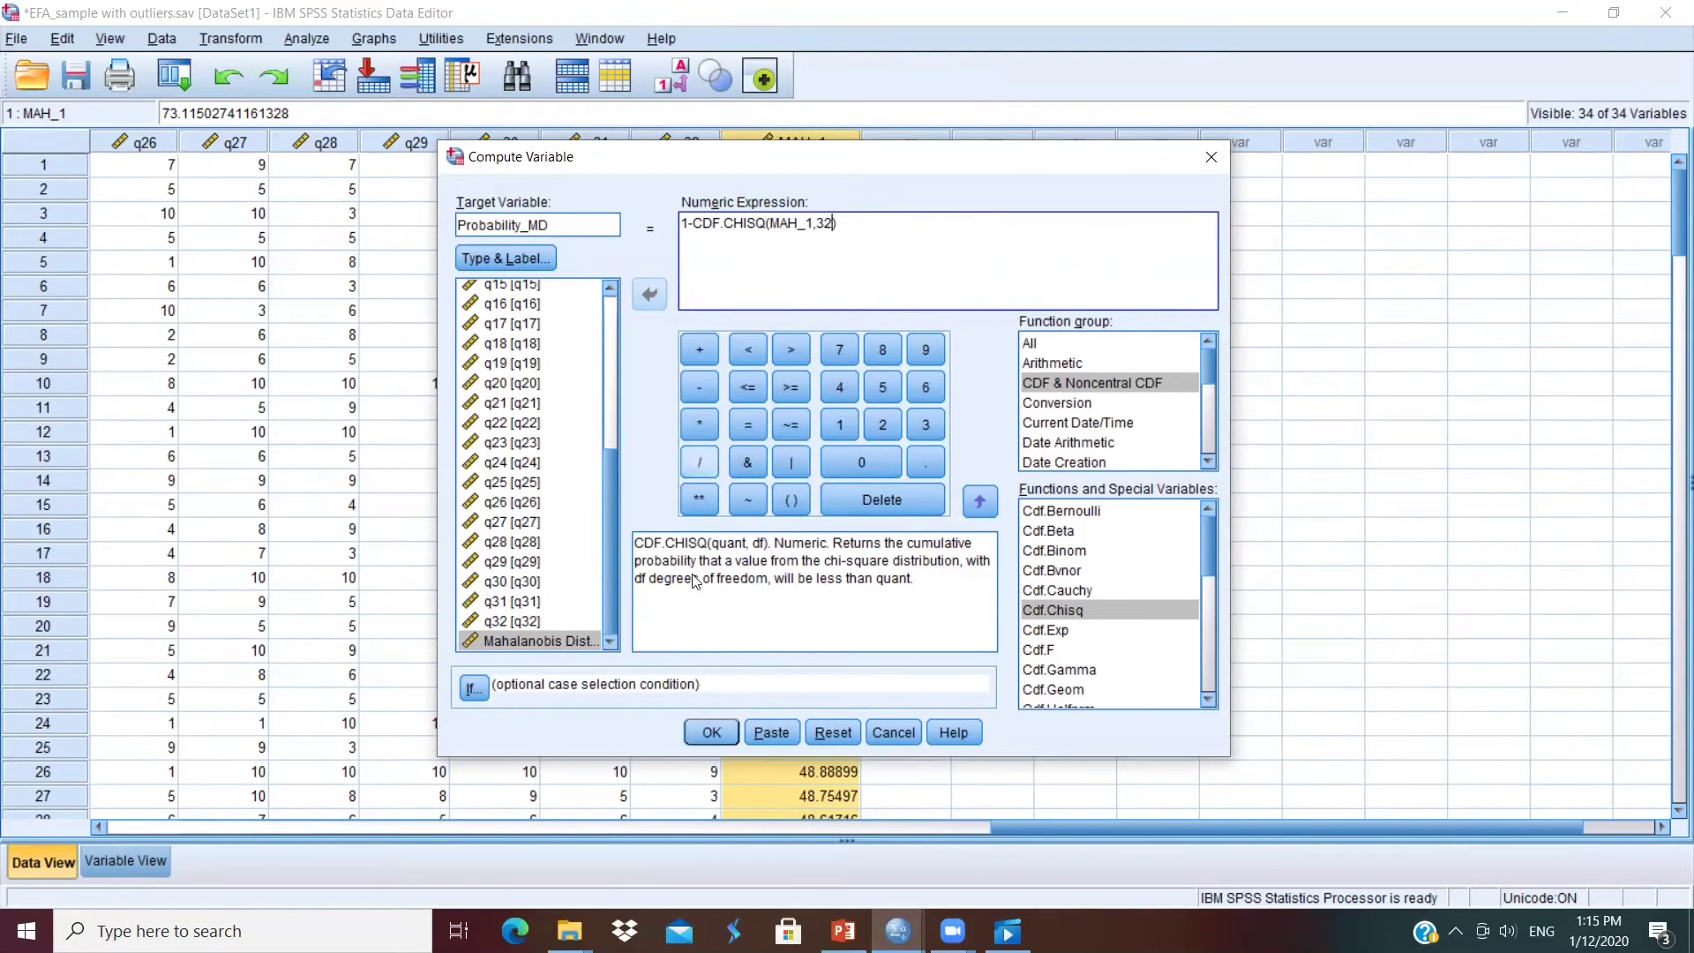
click(708, 733)
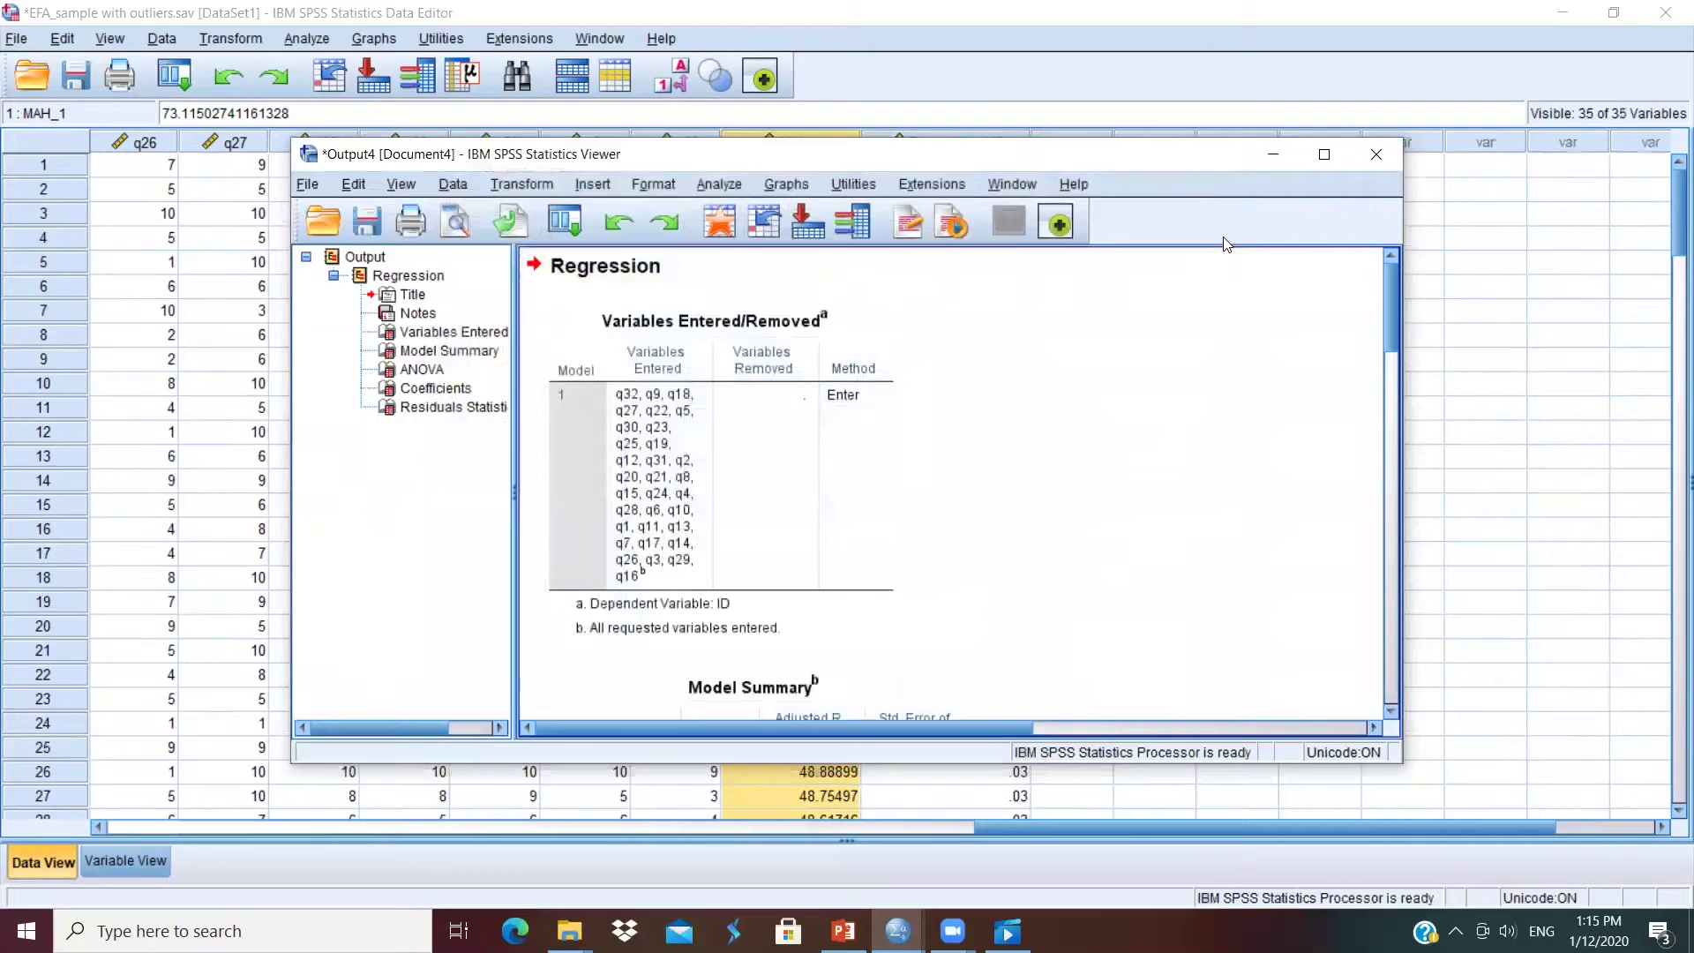
Give Probability_MD 5 decimal places in Variable View, then return to Data View
click(1274, 156)
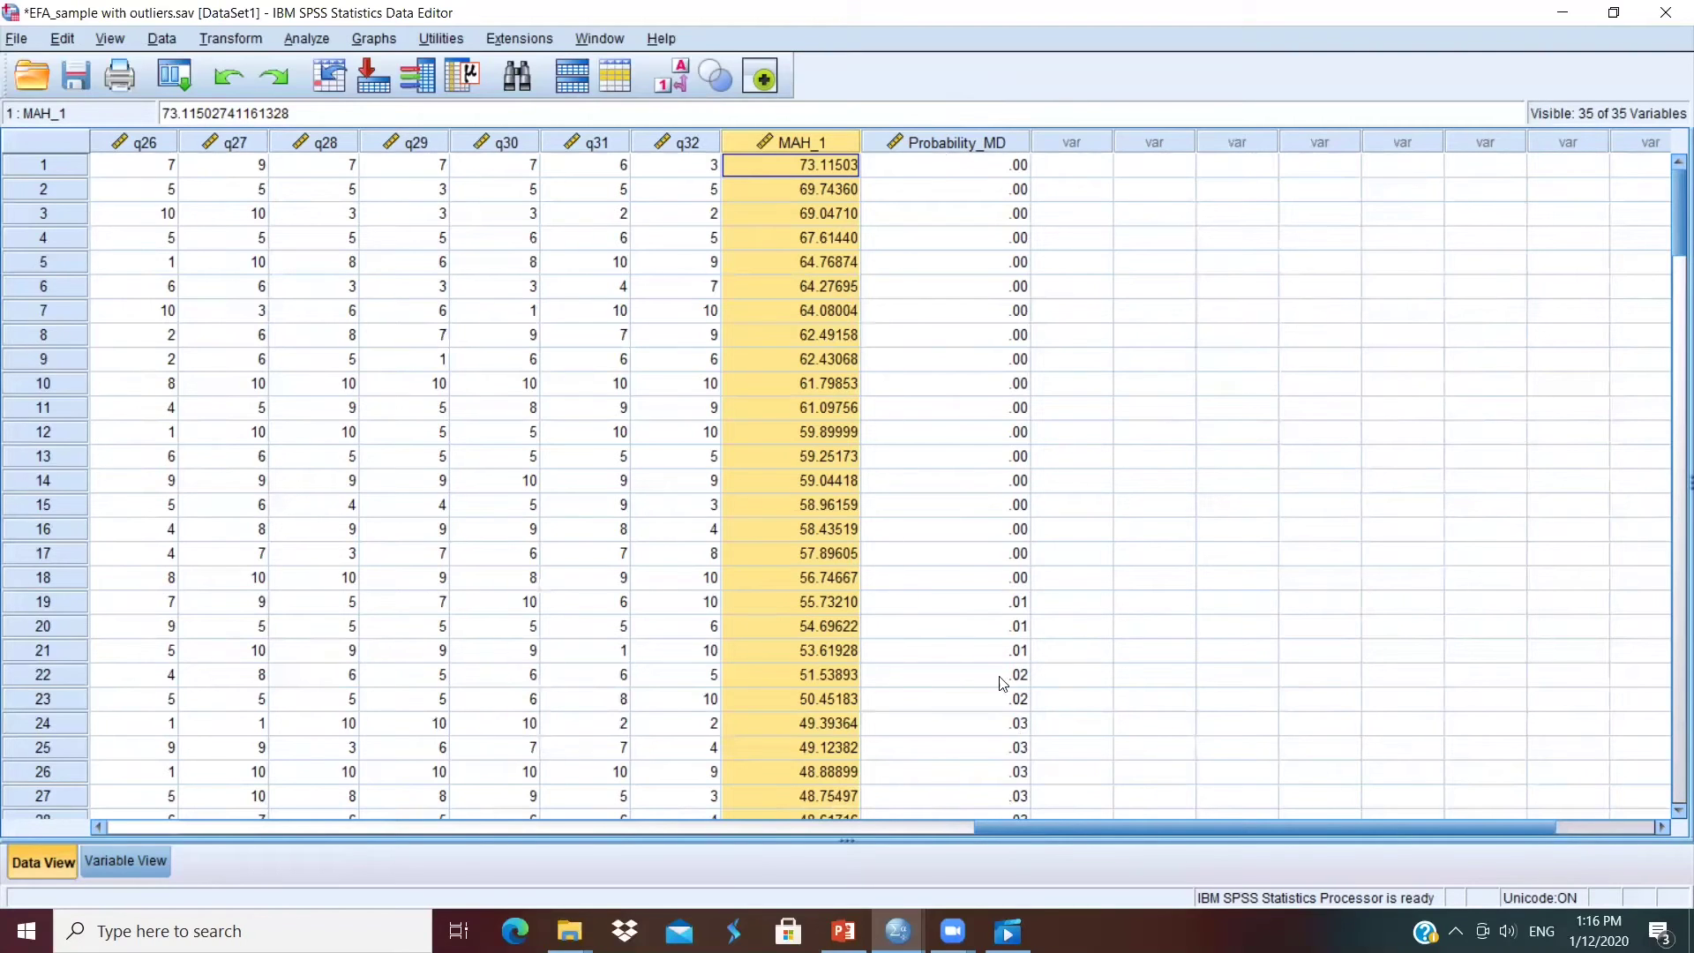
click(134, 862)
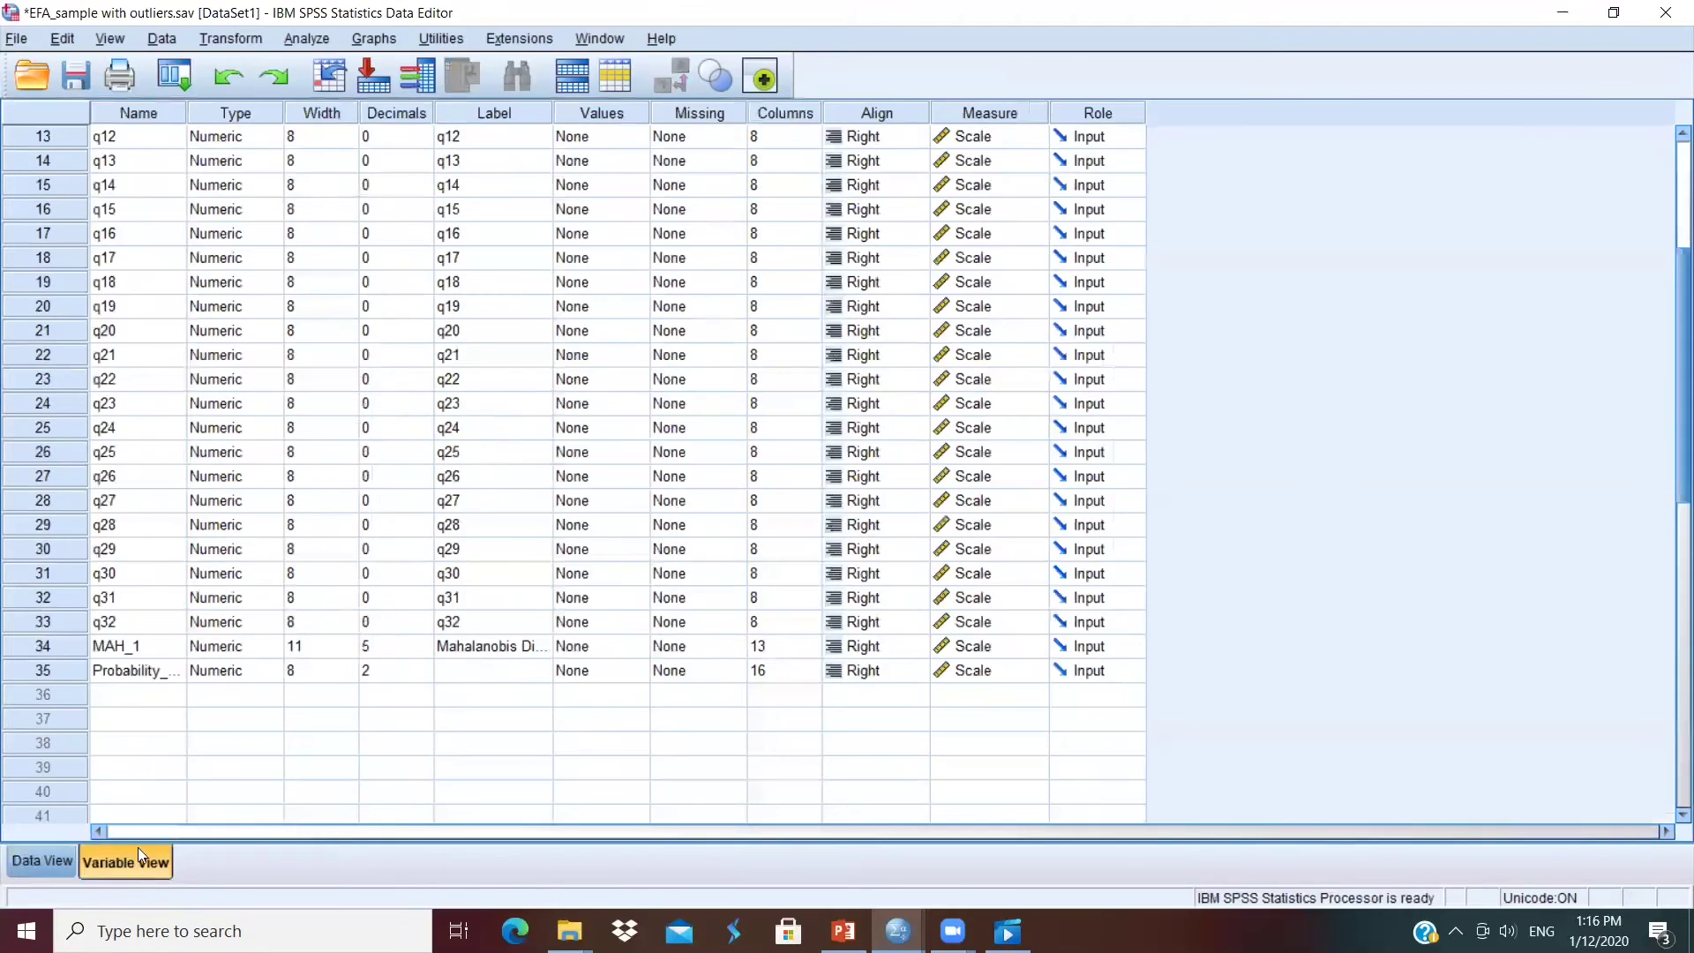
click(374, 673)
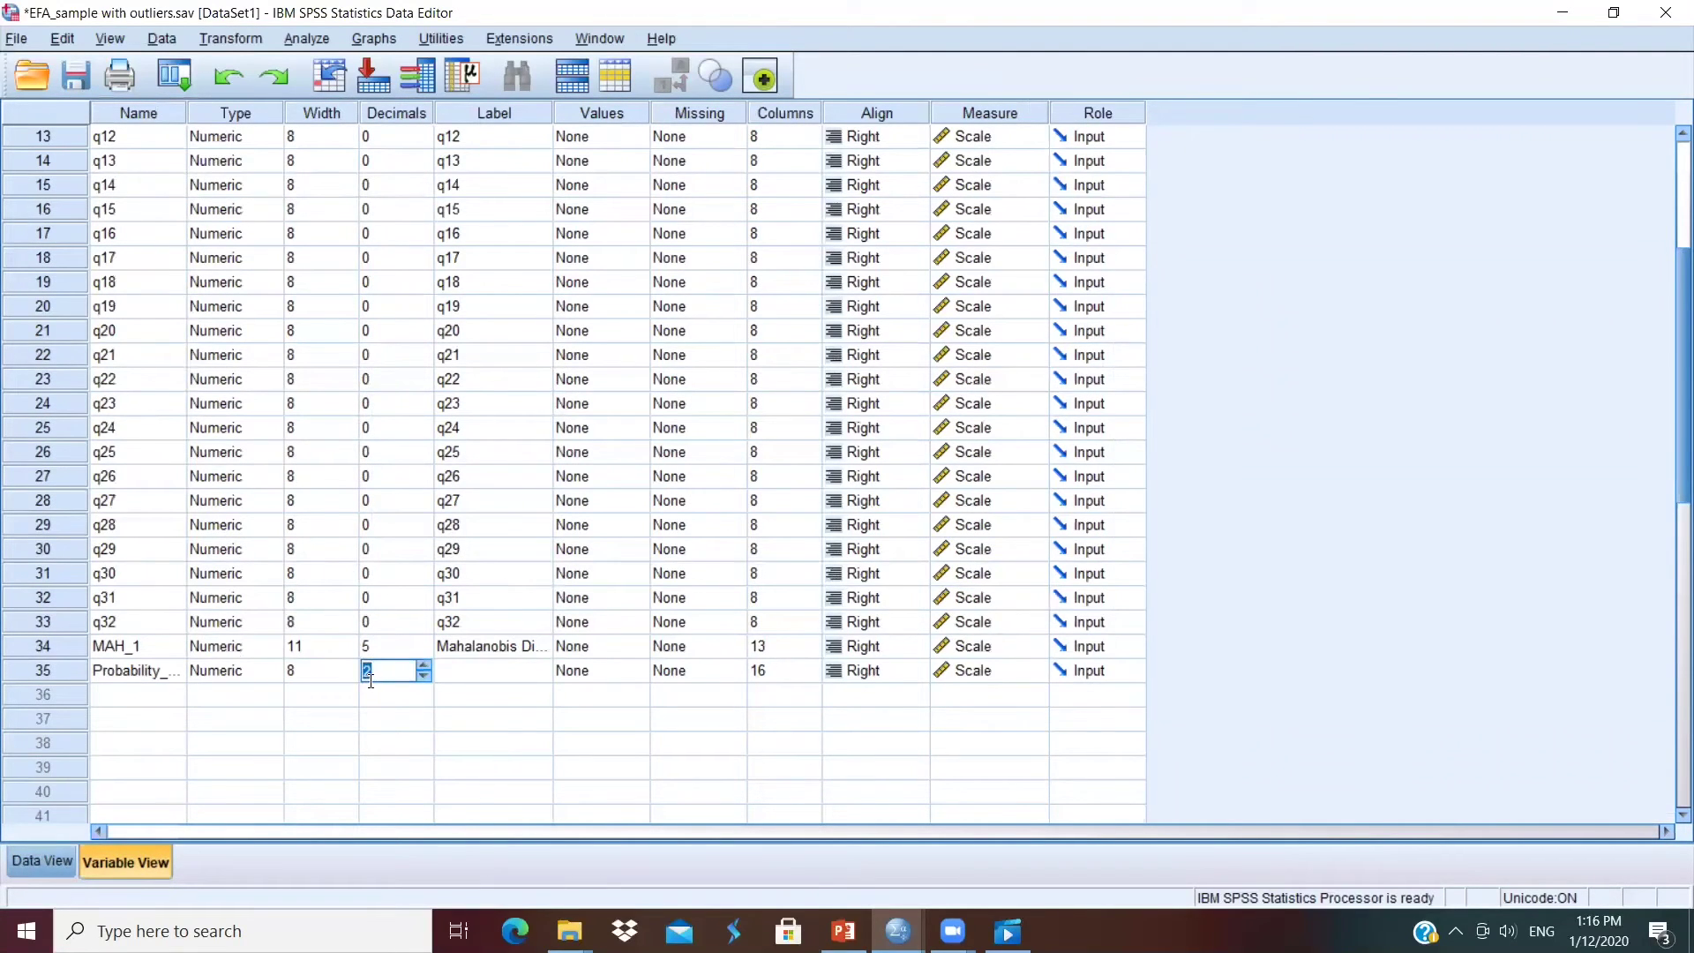
text(5)
click(44, 863)
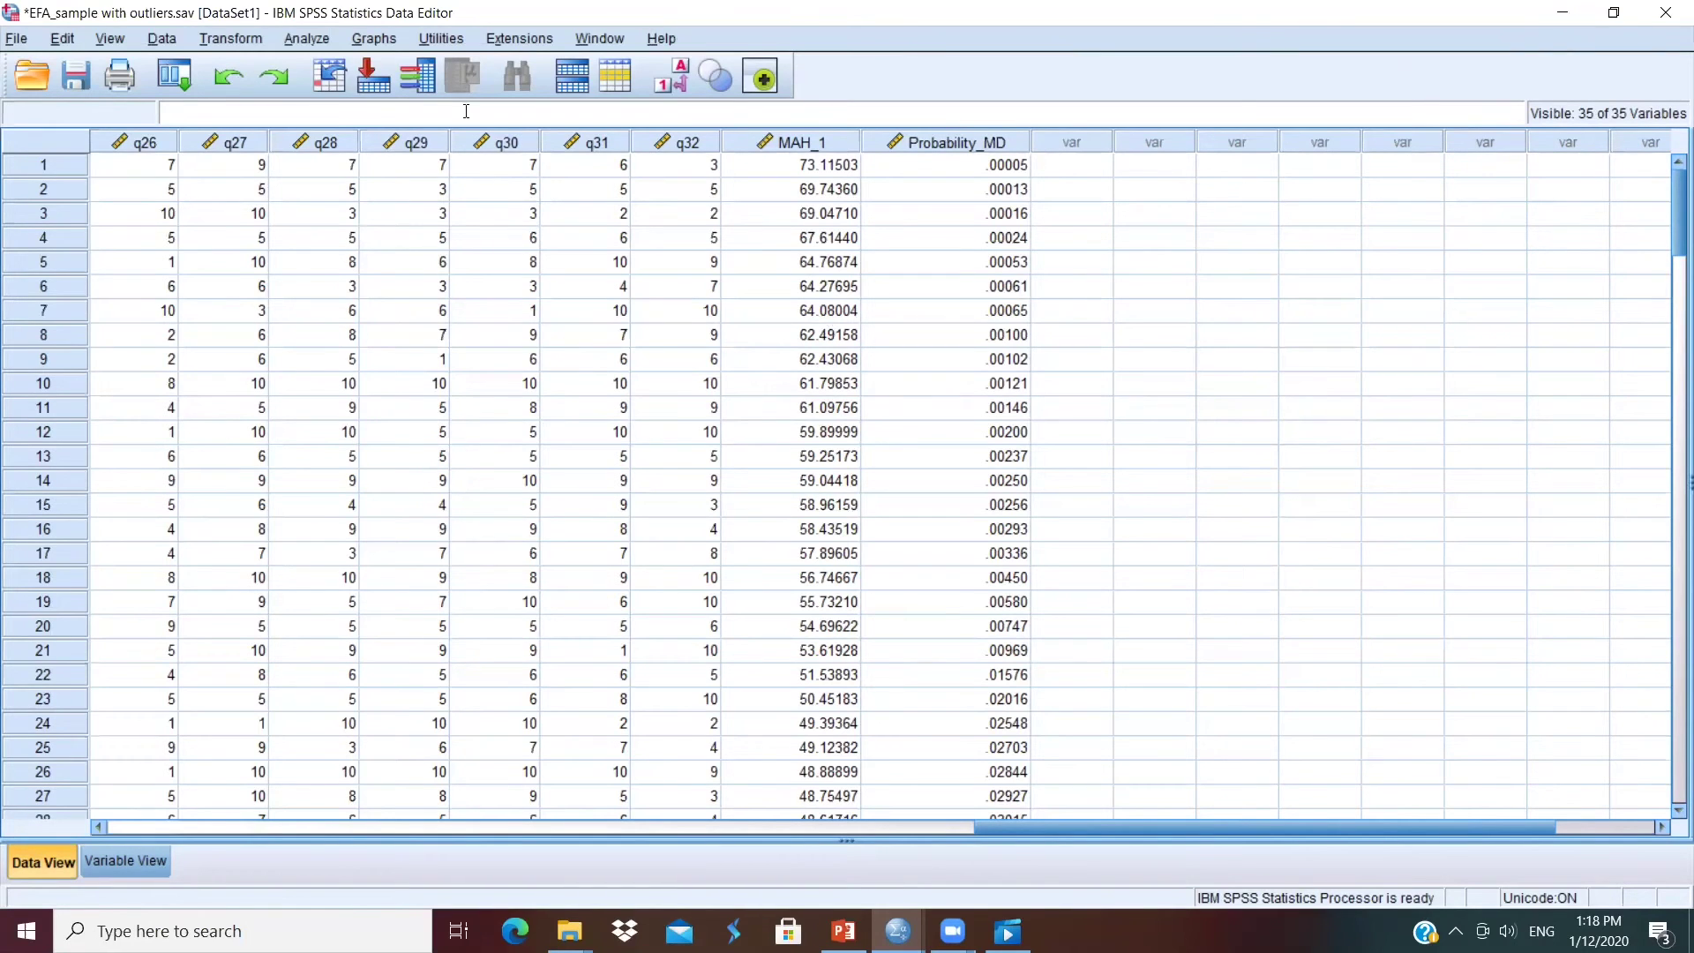
Open Explore and put q1 through q32 in the Dependent List
click(292, 37)
mouse_move(310, 123)
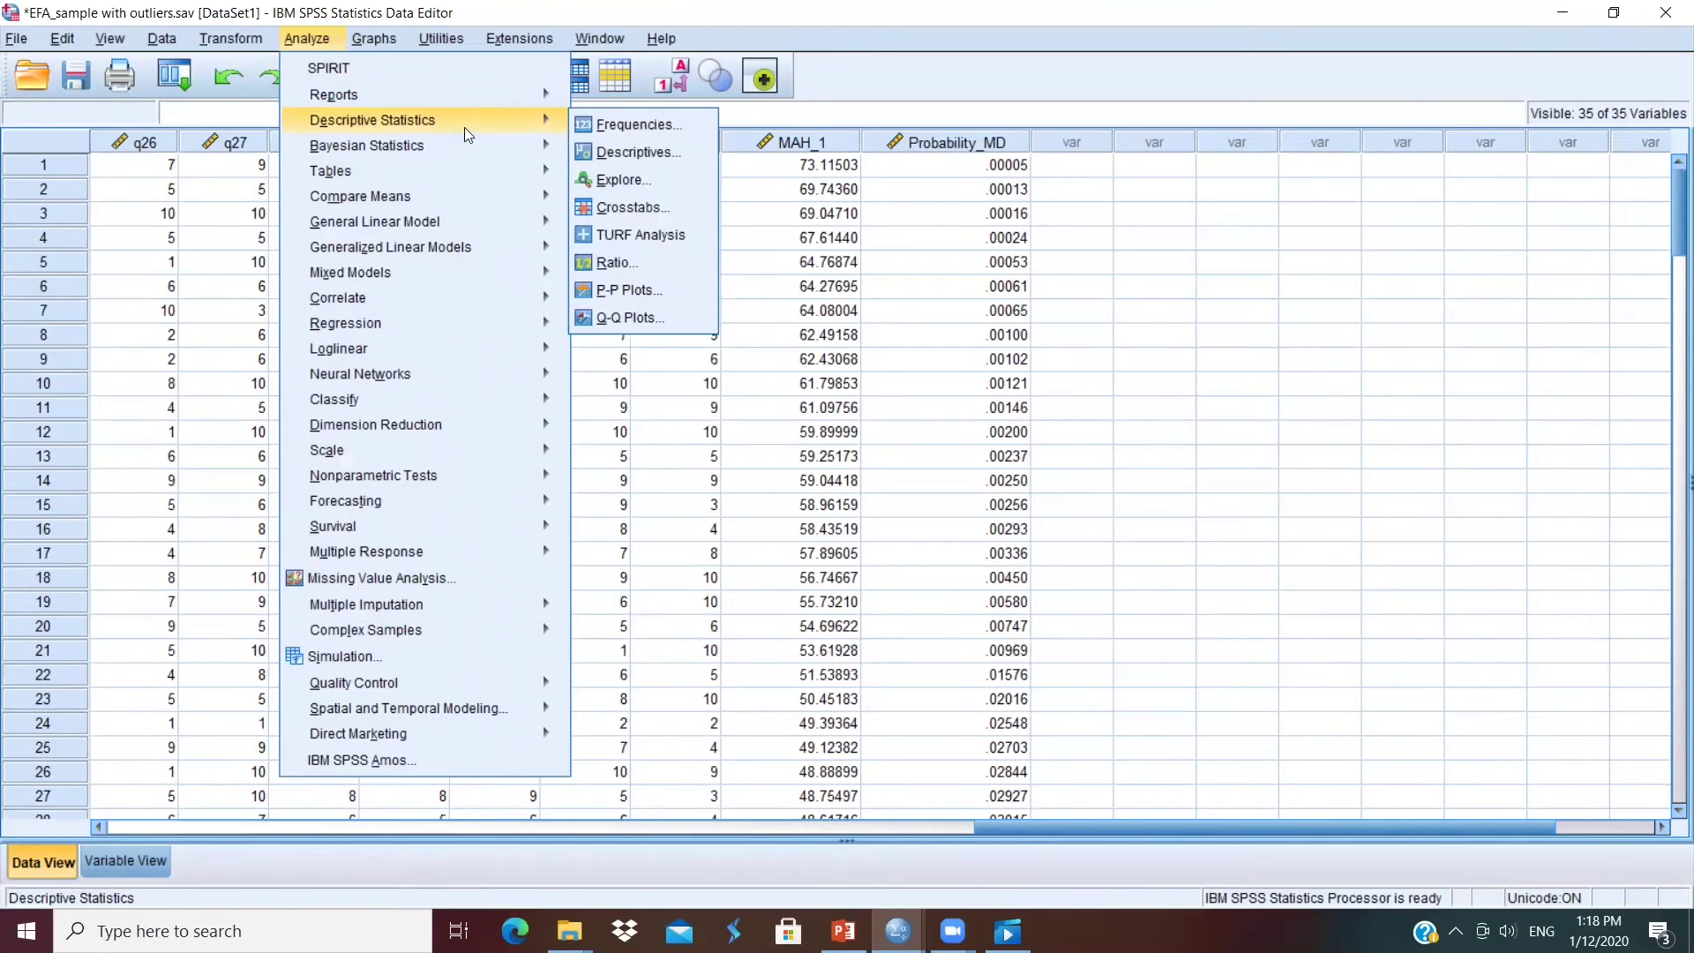
click(609, 180)
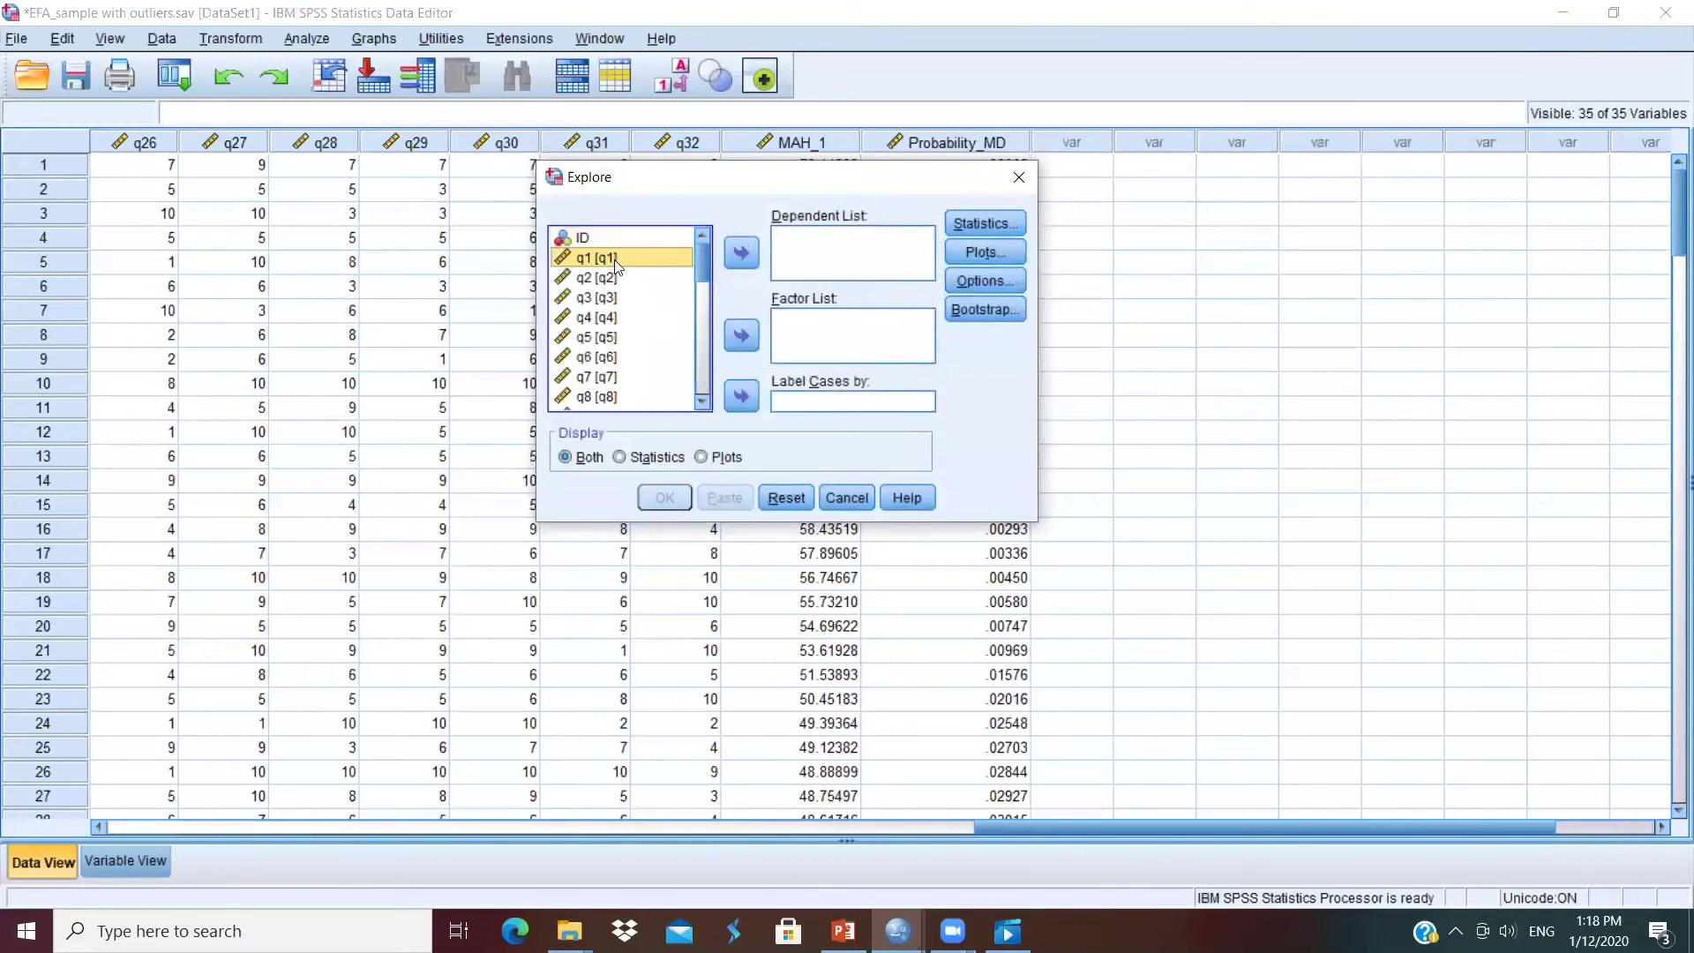
scroll(618, 326, down, 8)
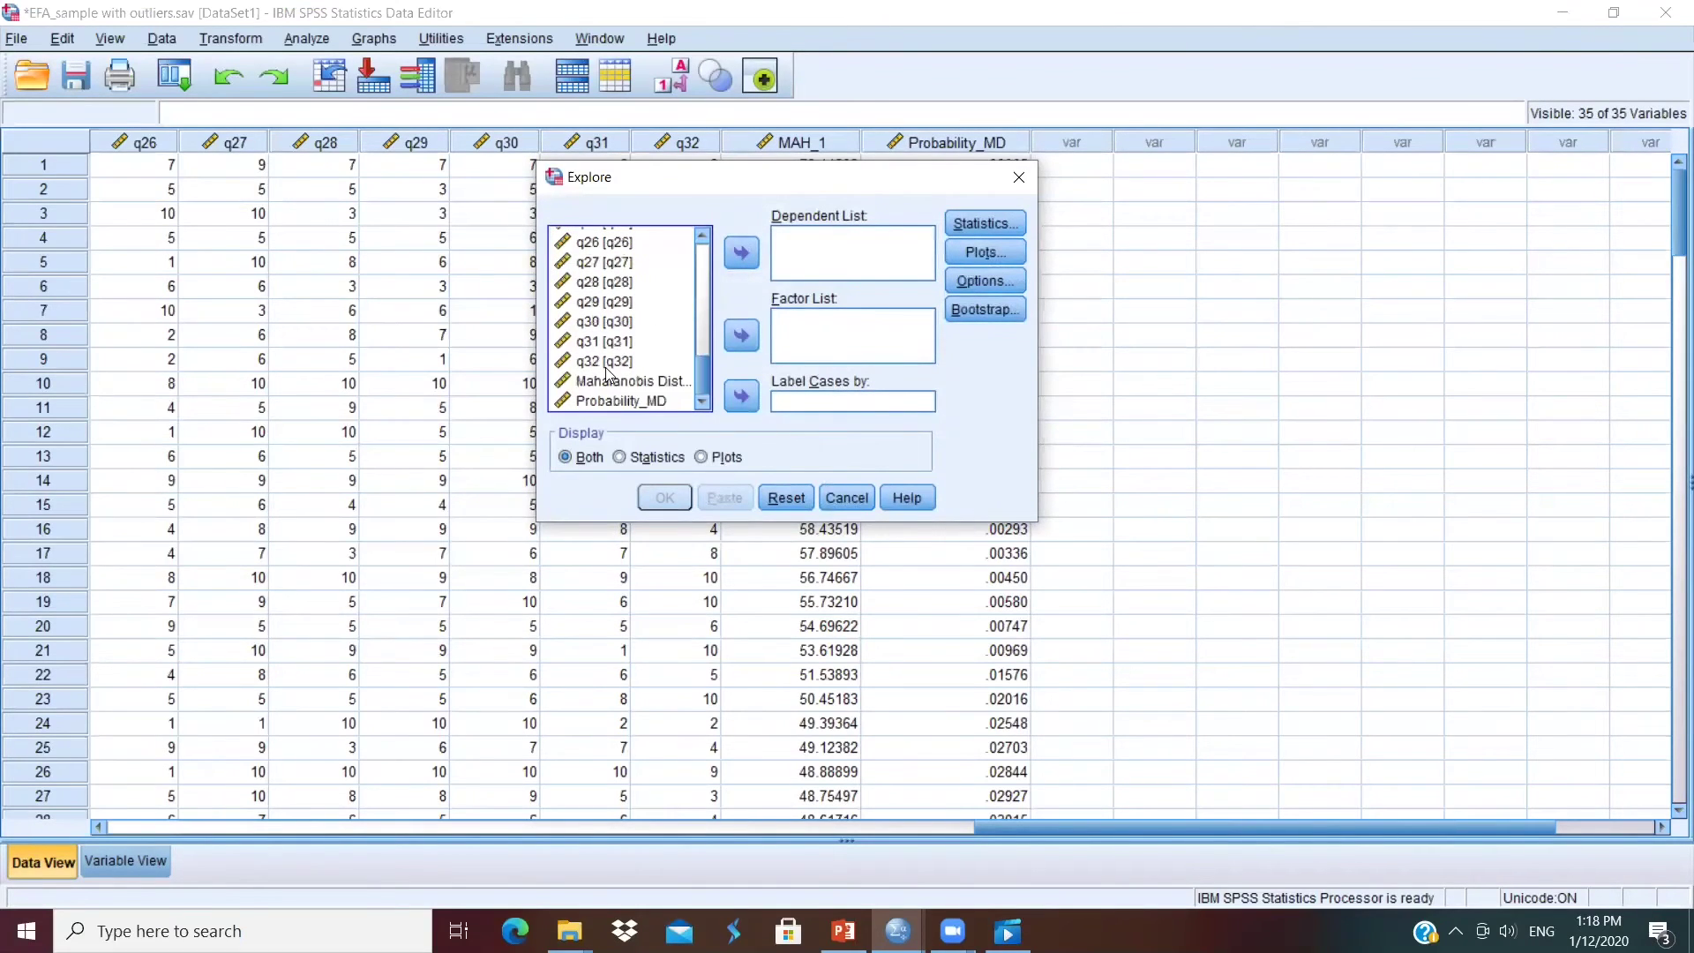
shift+click(602, 363)
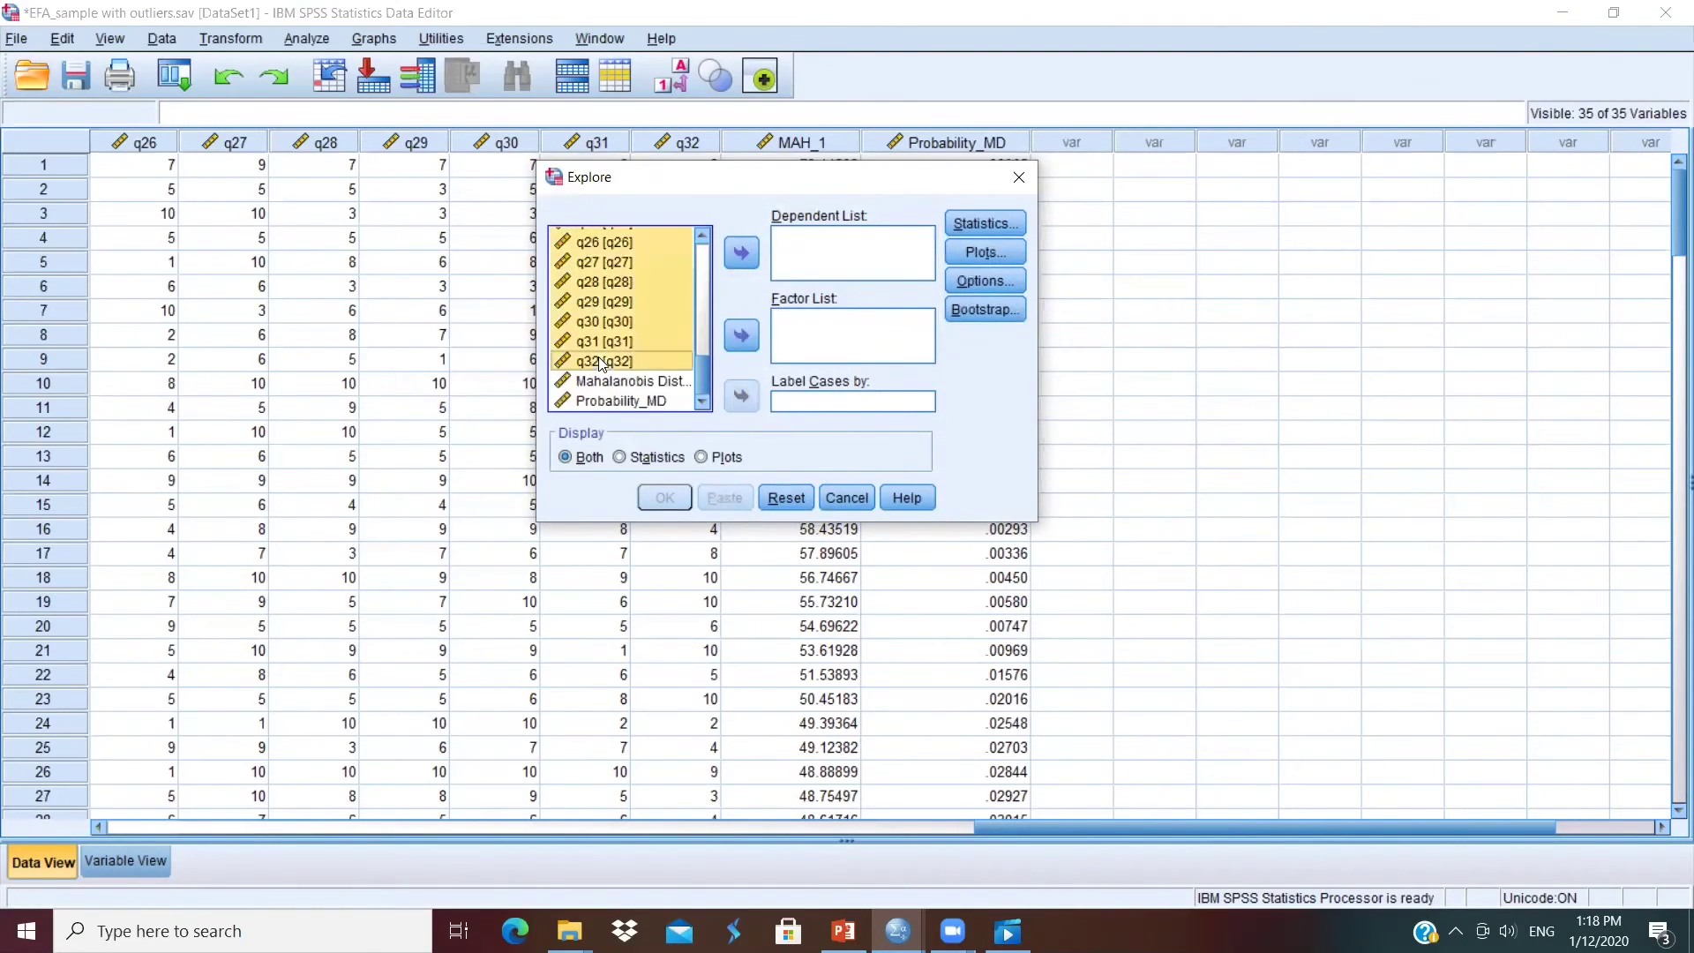
click(742, 255)
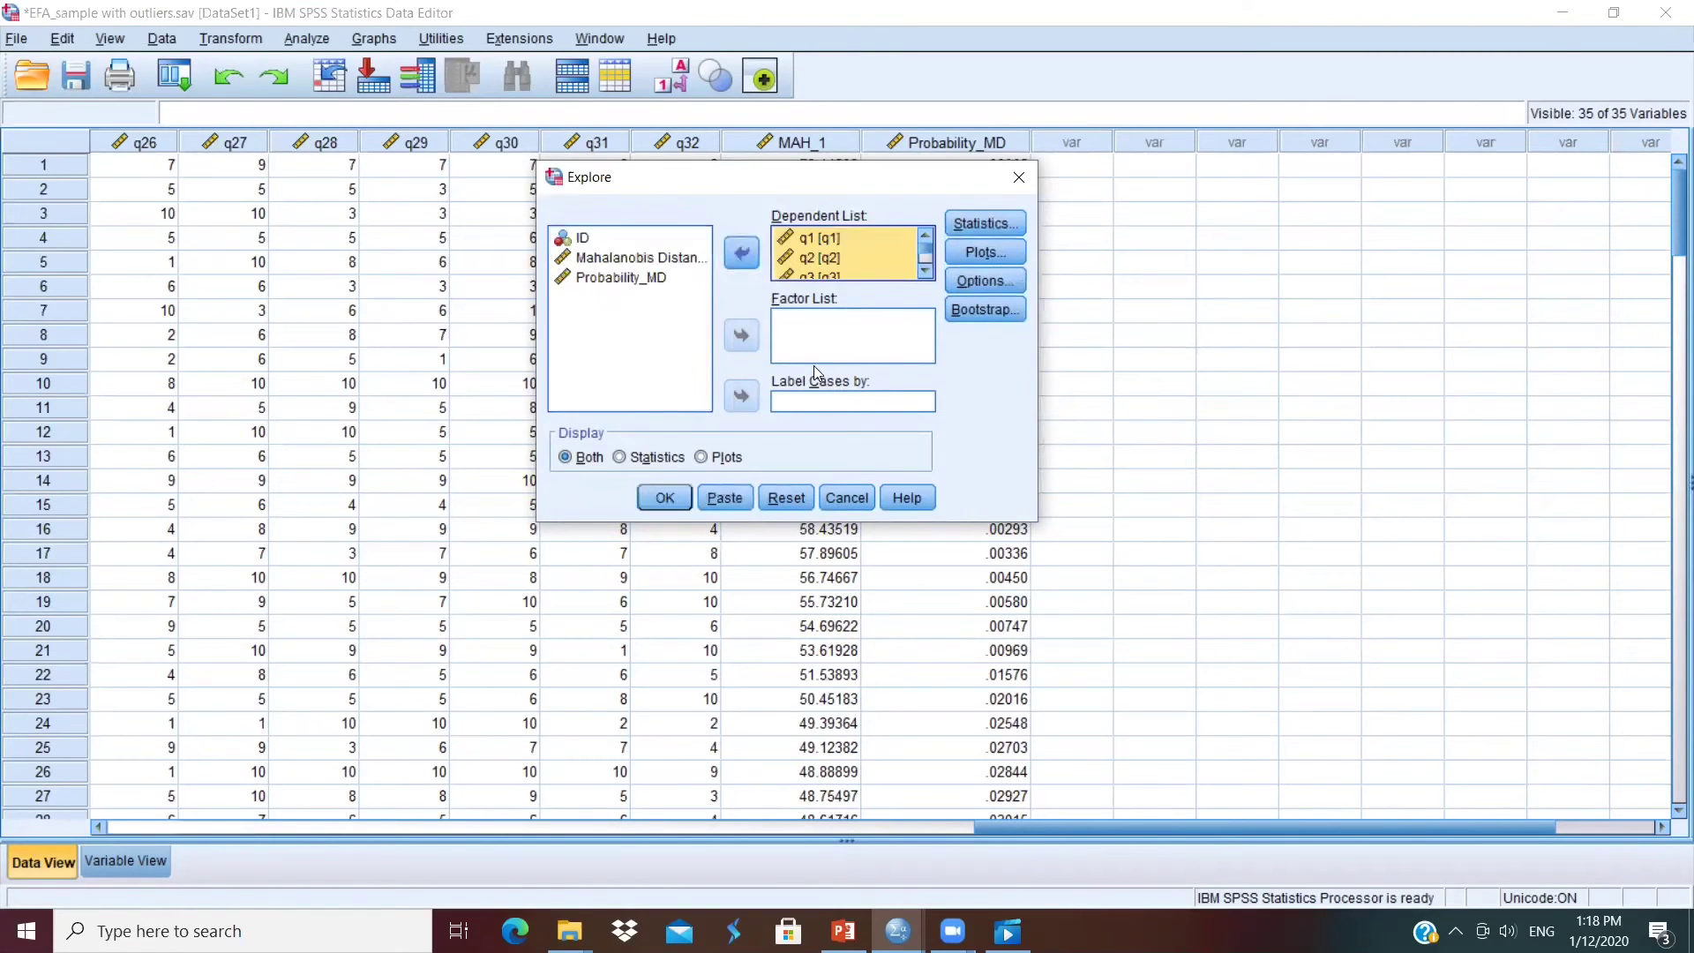
Include Outliers in the Explore statistics
click(986, 225)
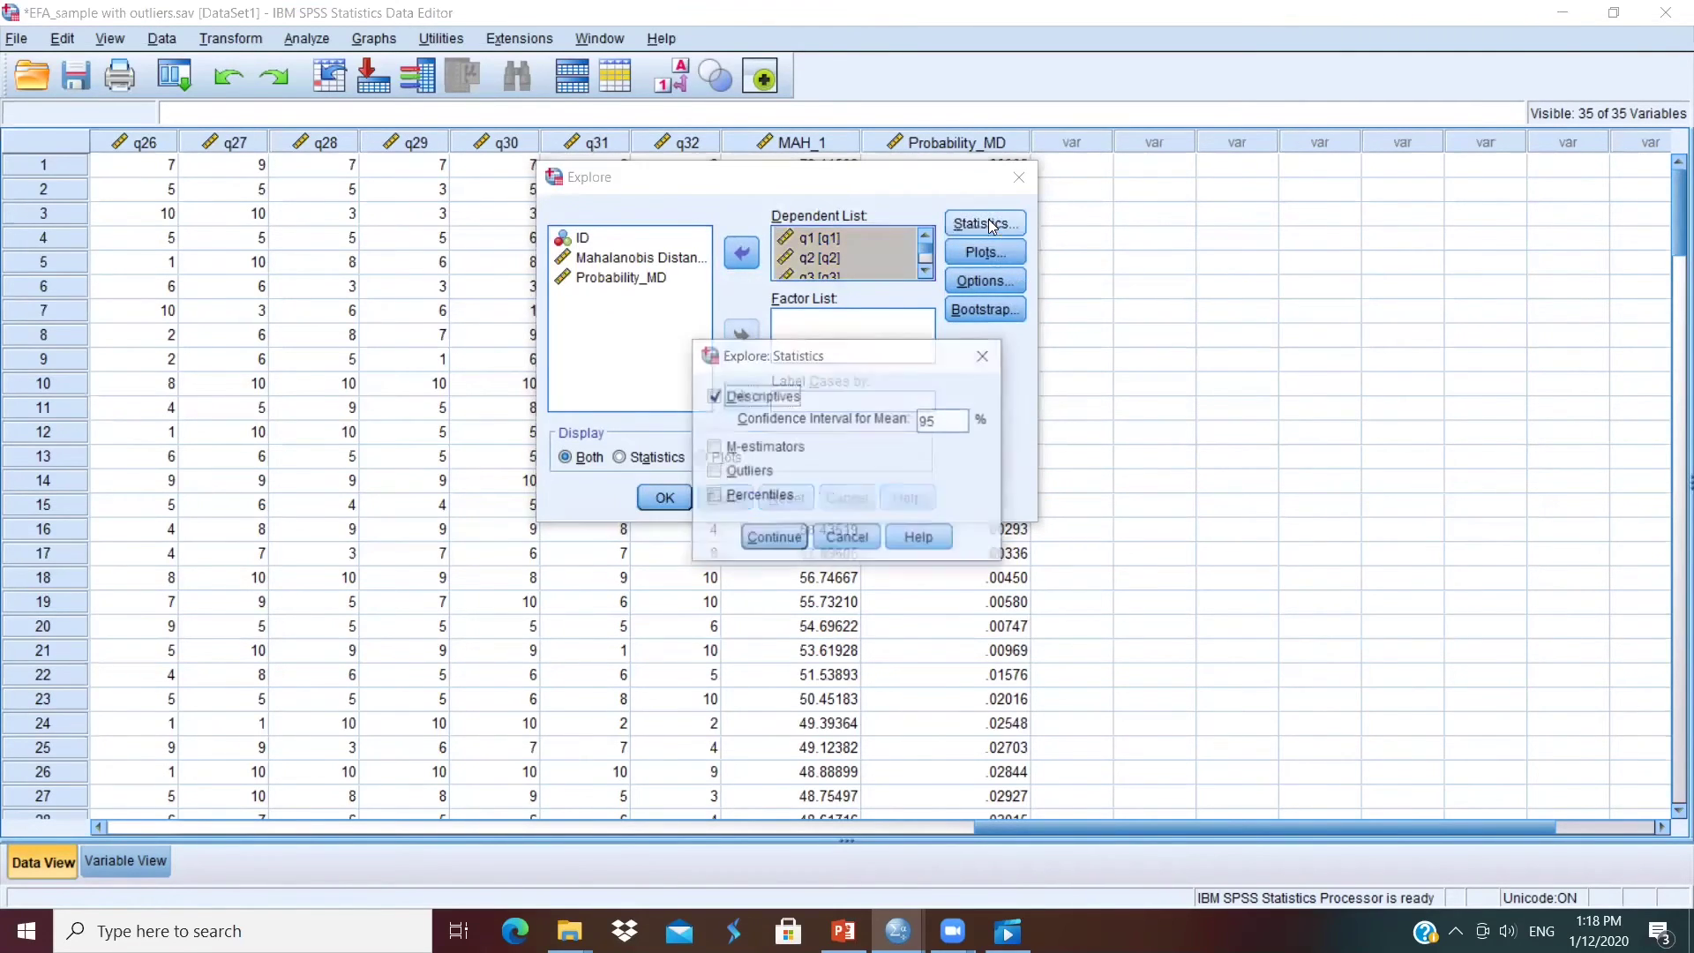
click(713, 472)
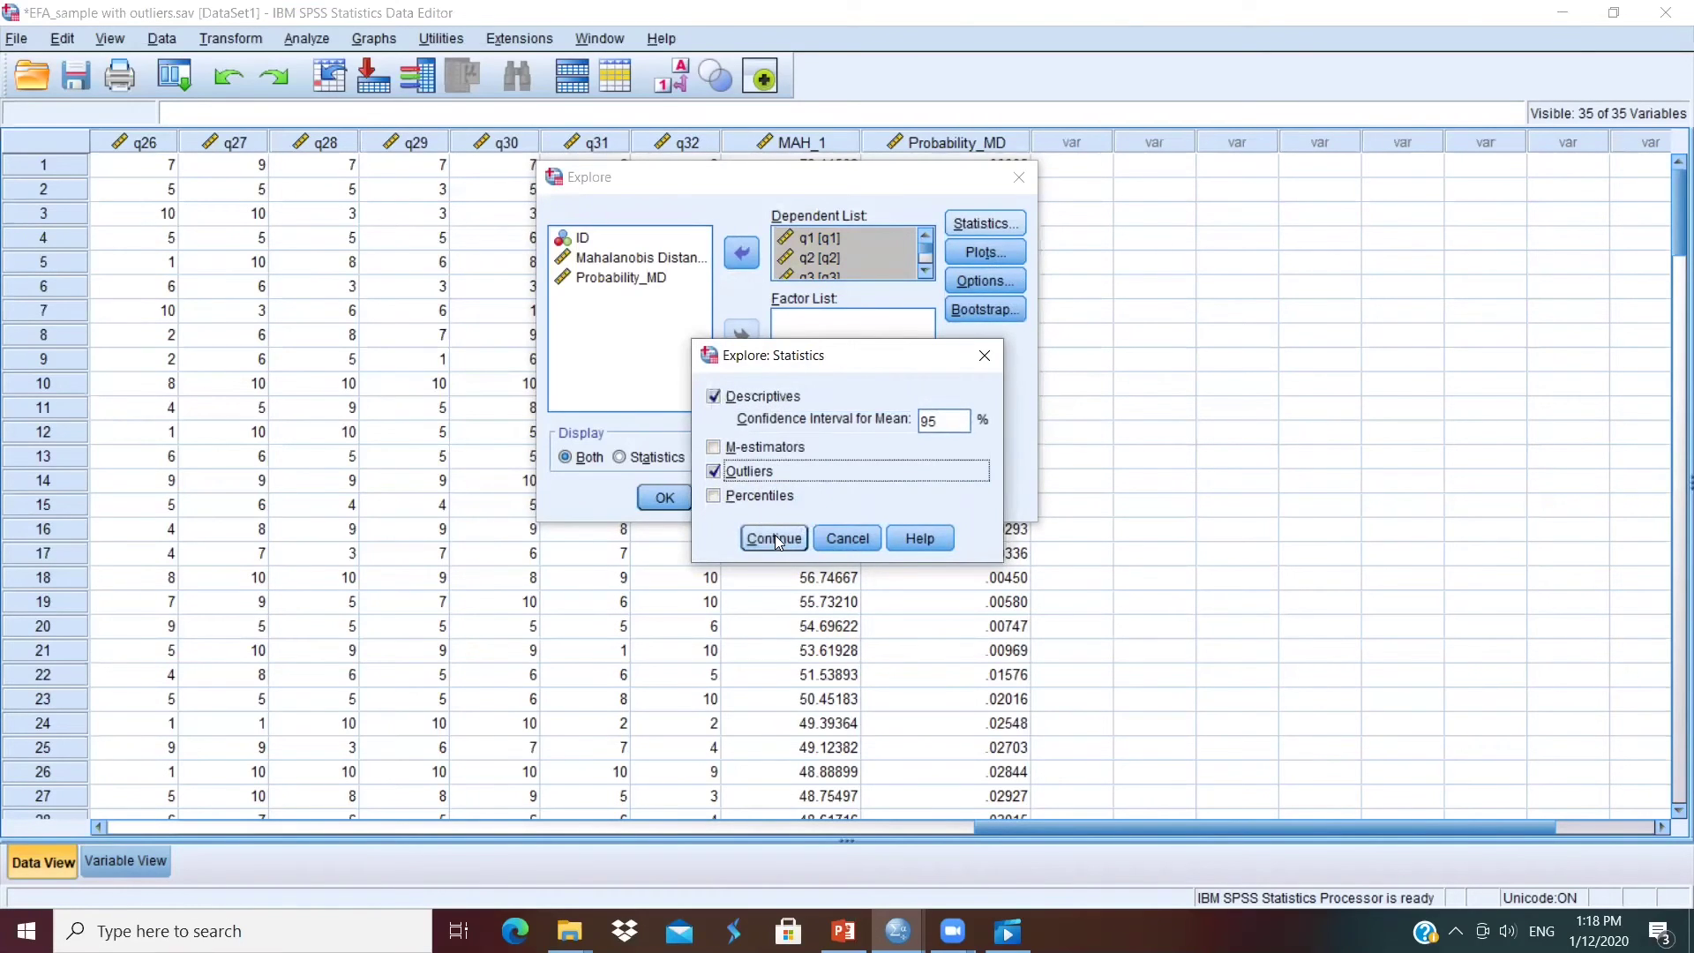
click(774, 536)
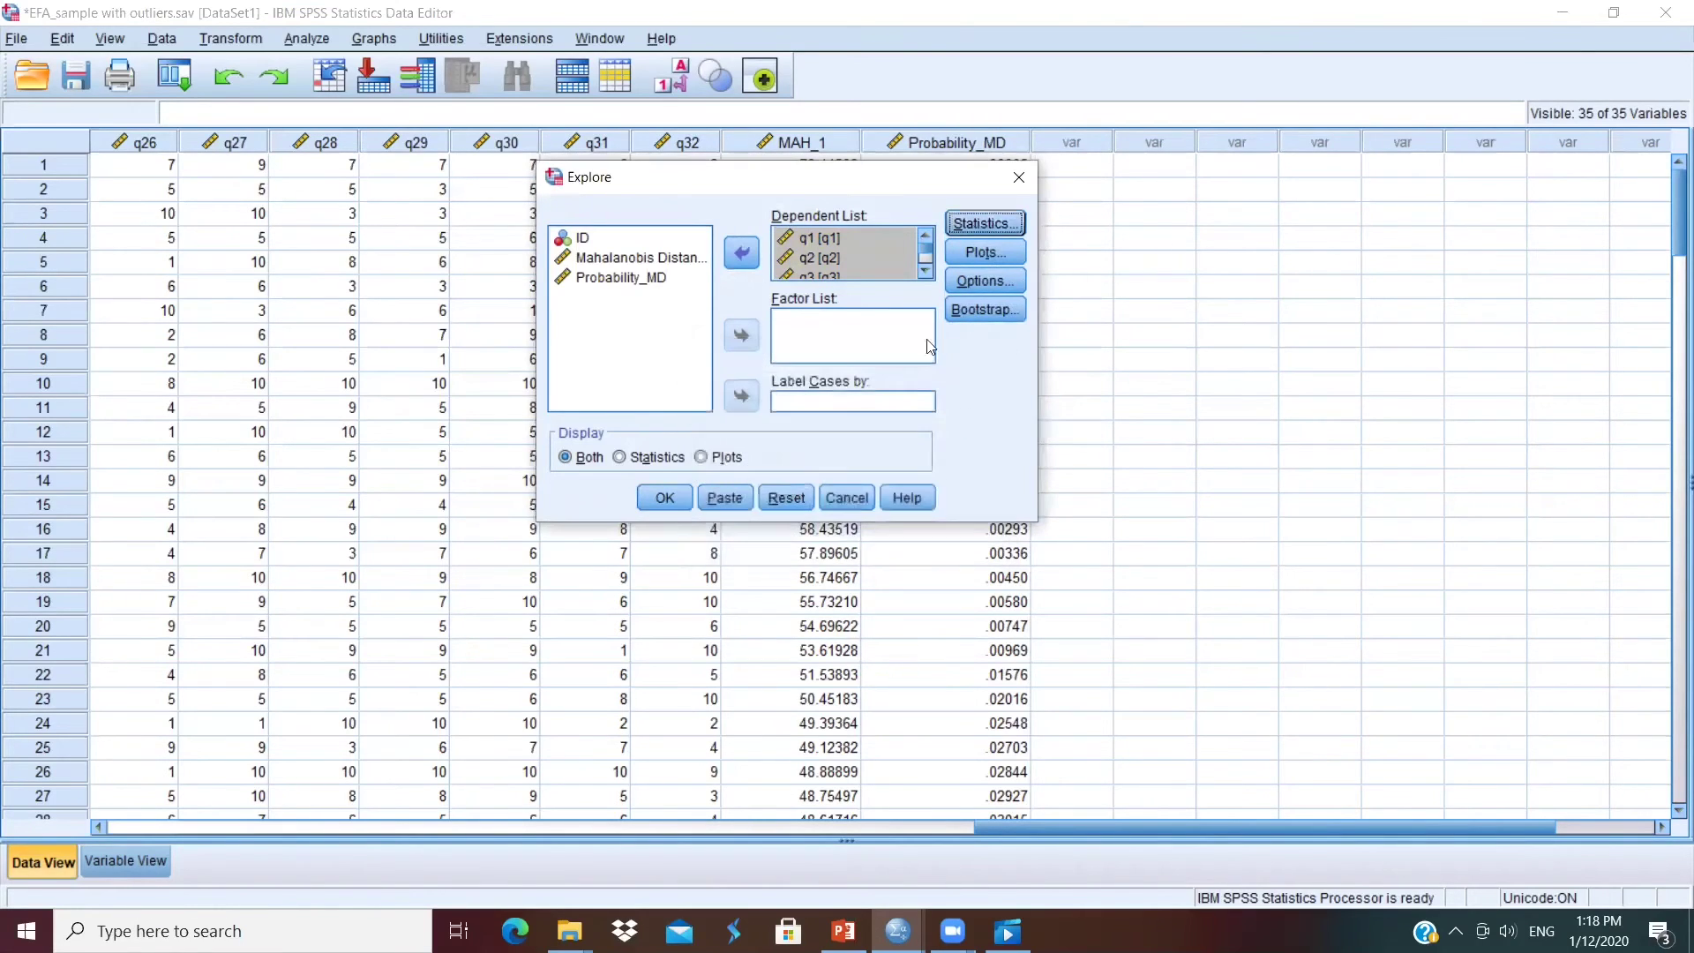
Request histograms and normality plots without stem-and-leaf or boxplots, then run Explore
click(975, 252)
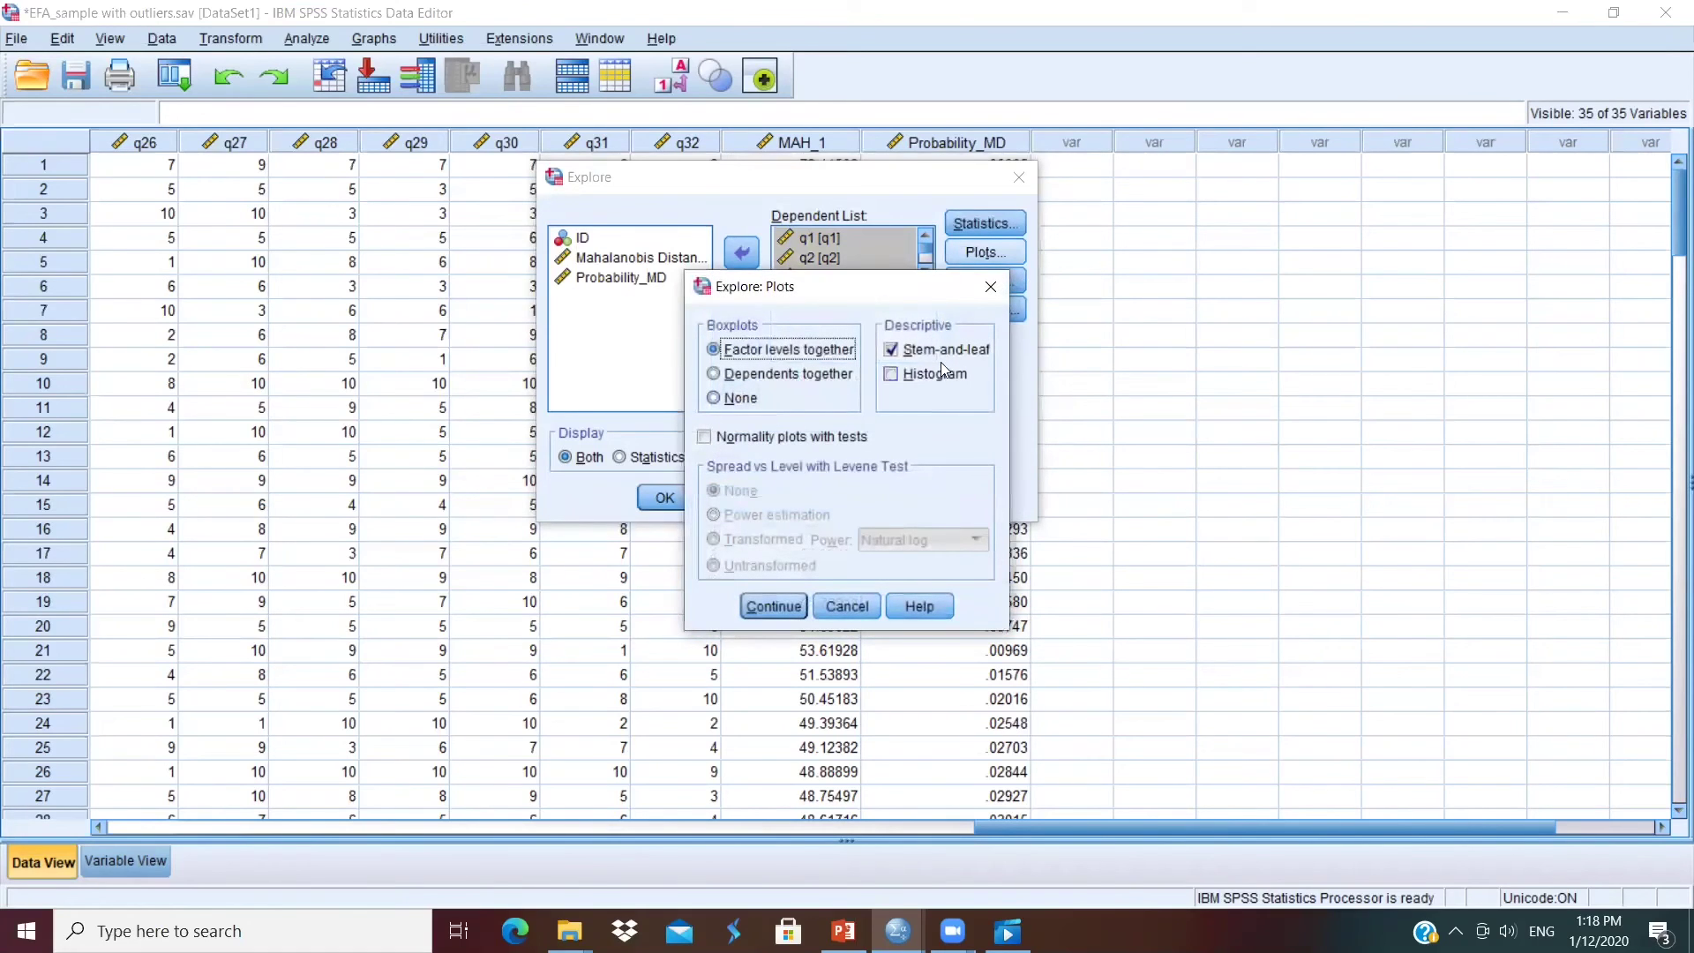
click(909, 378)
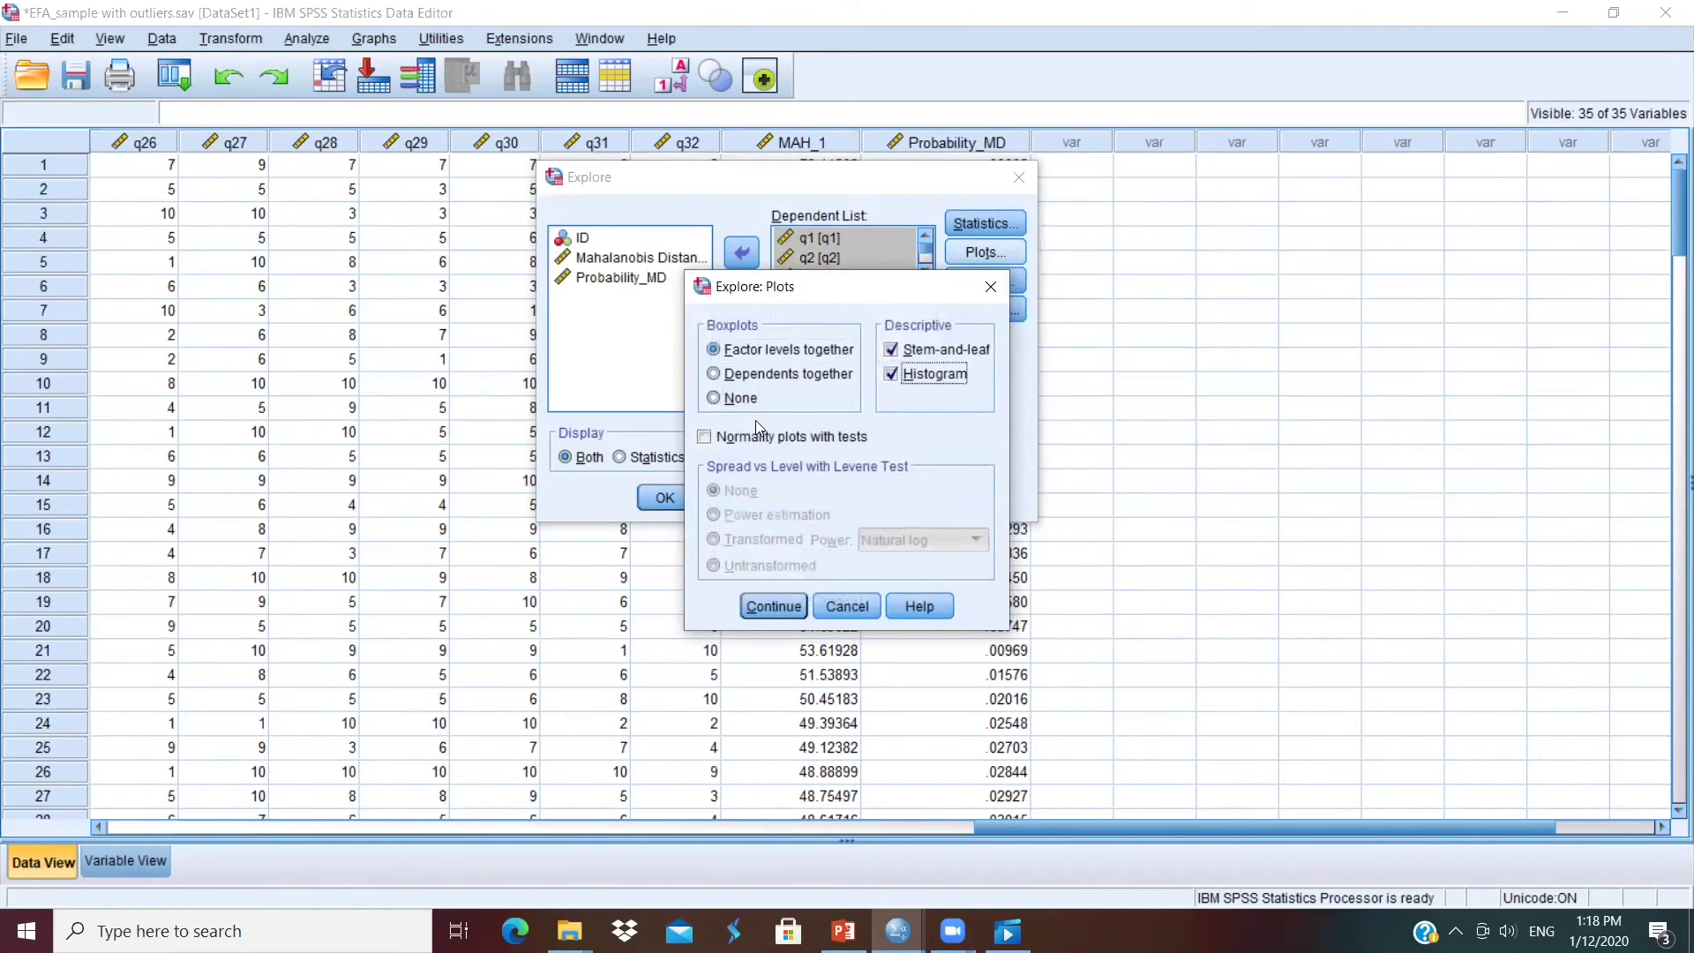
click(705, 438)
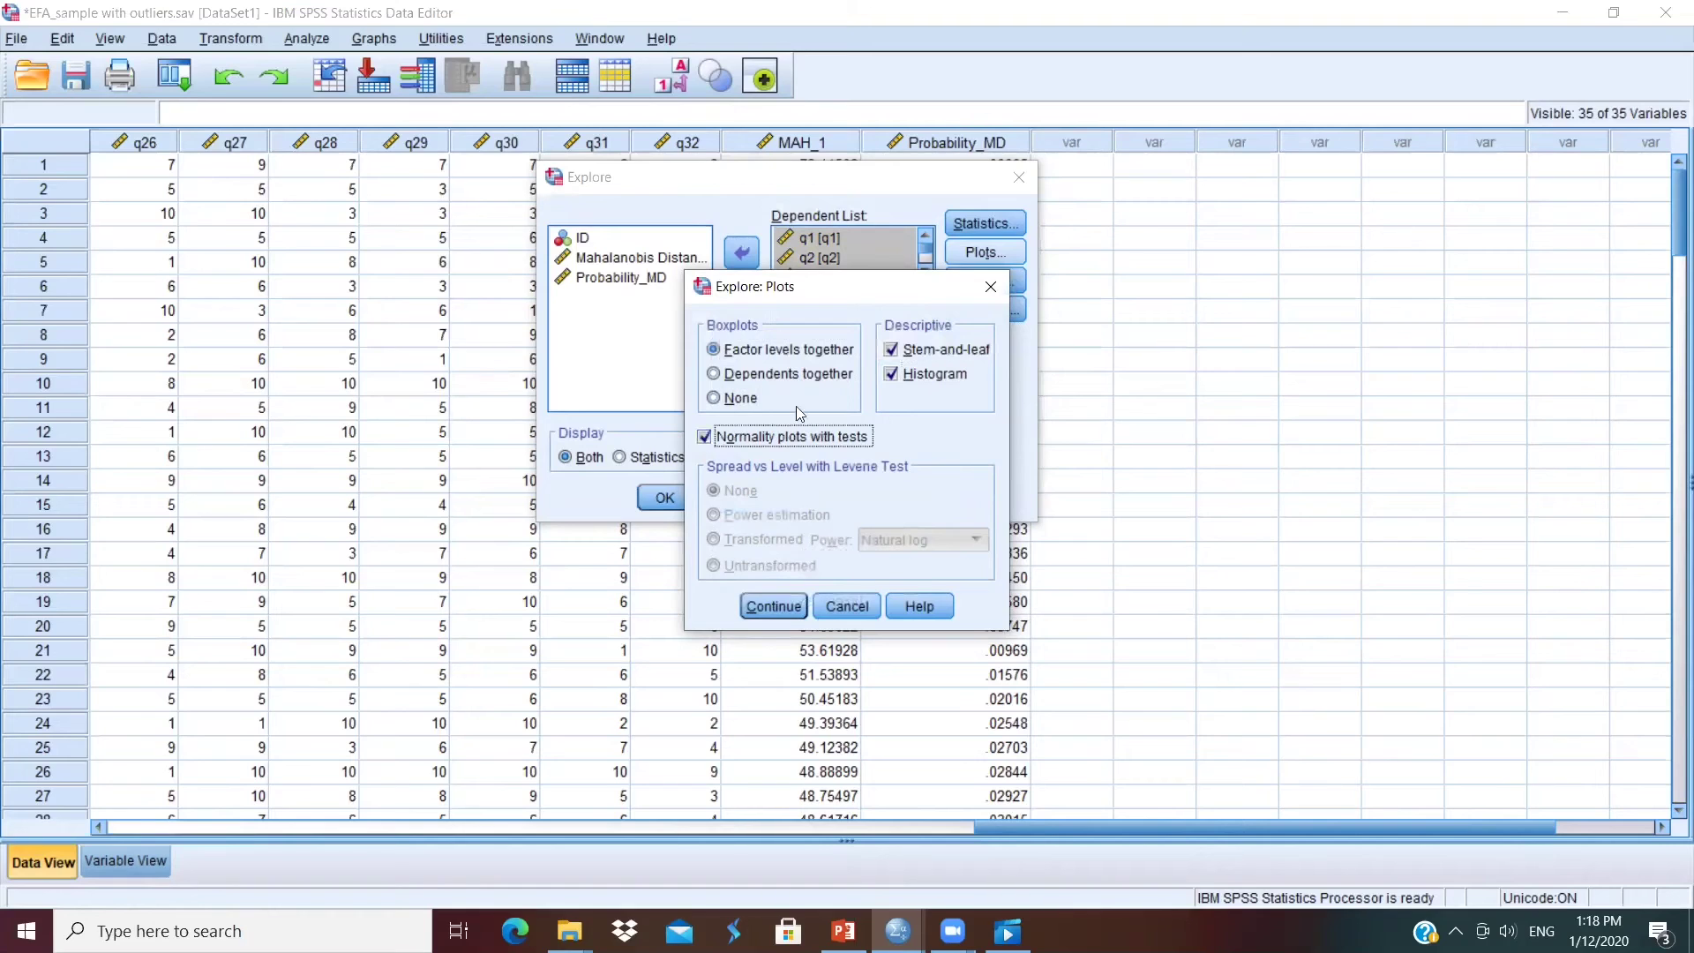
click(891, 351)
click(713, 399)
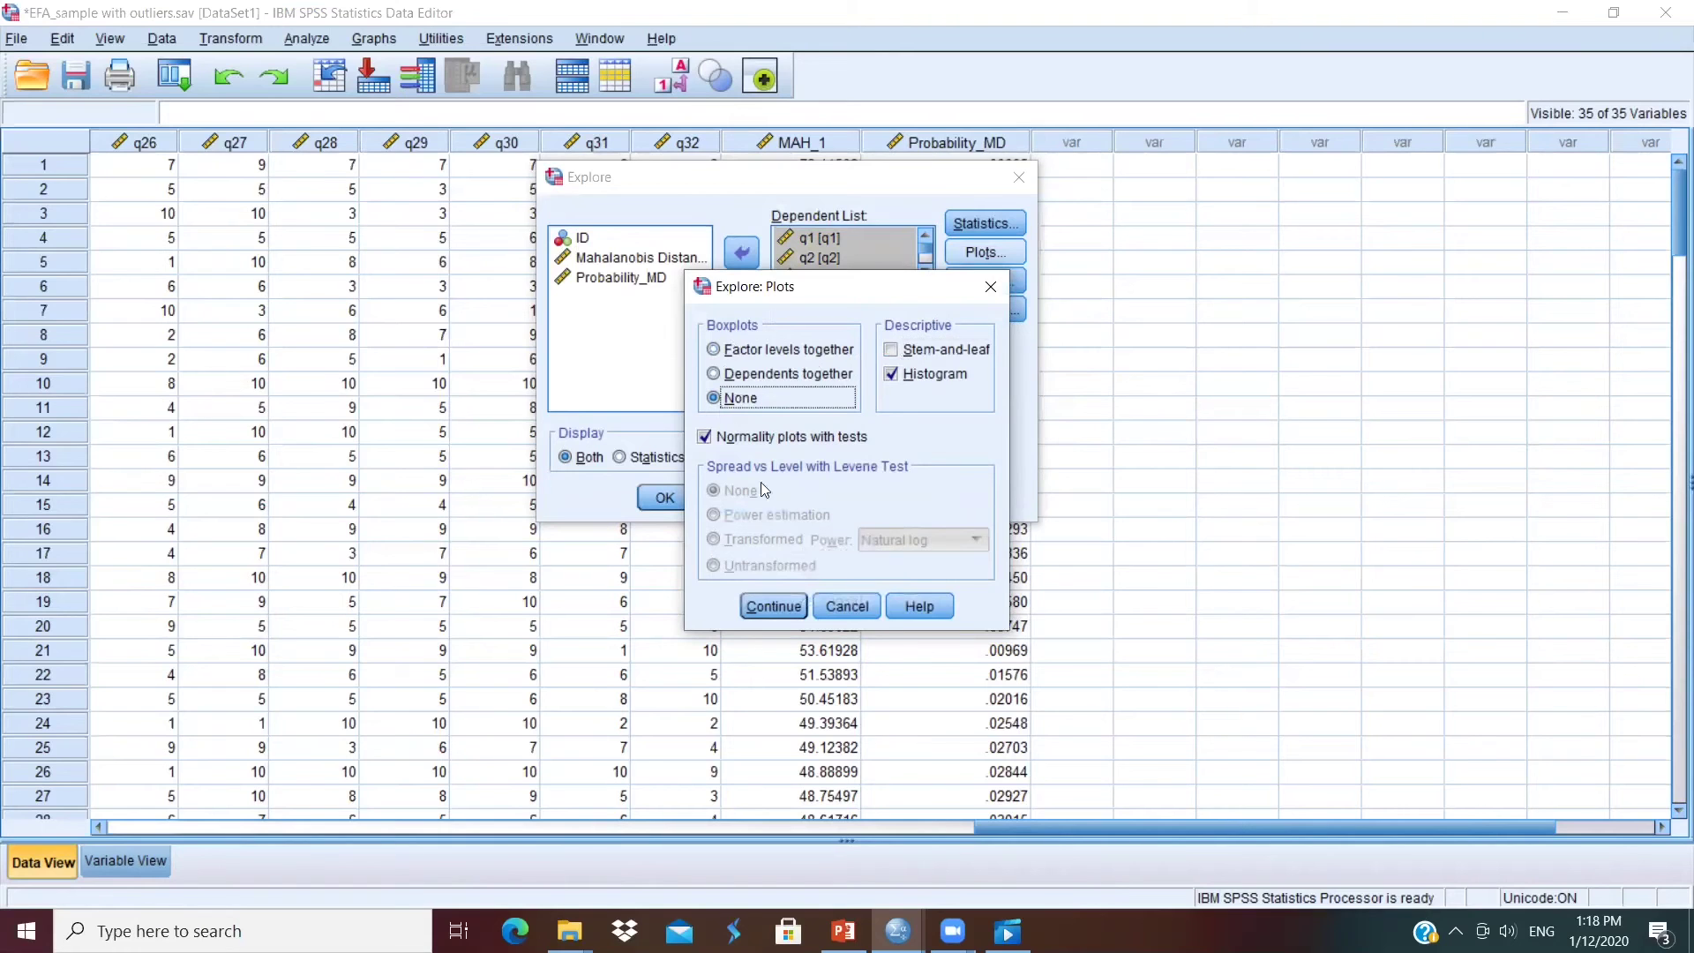
click(769, 605)
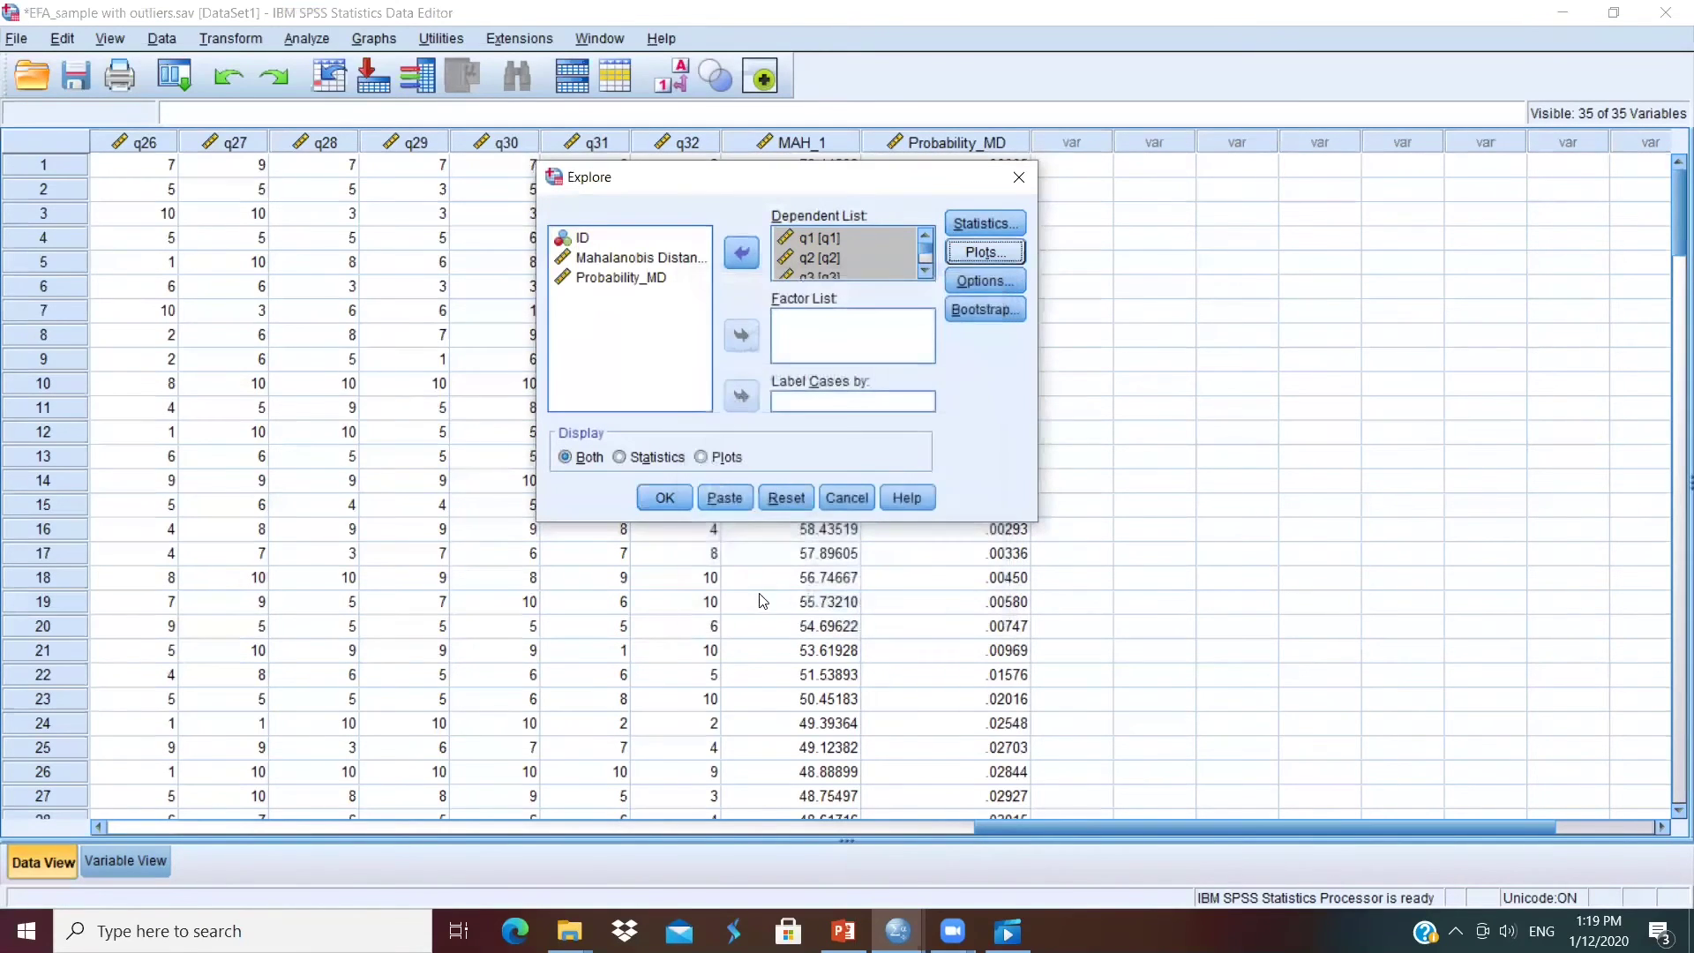
click(664, 498)
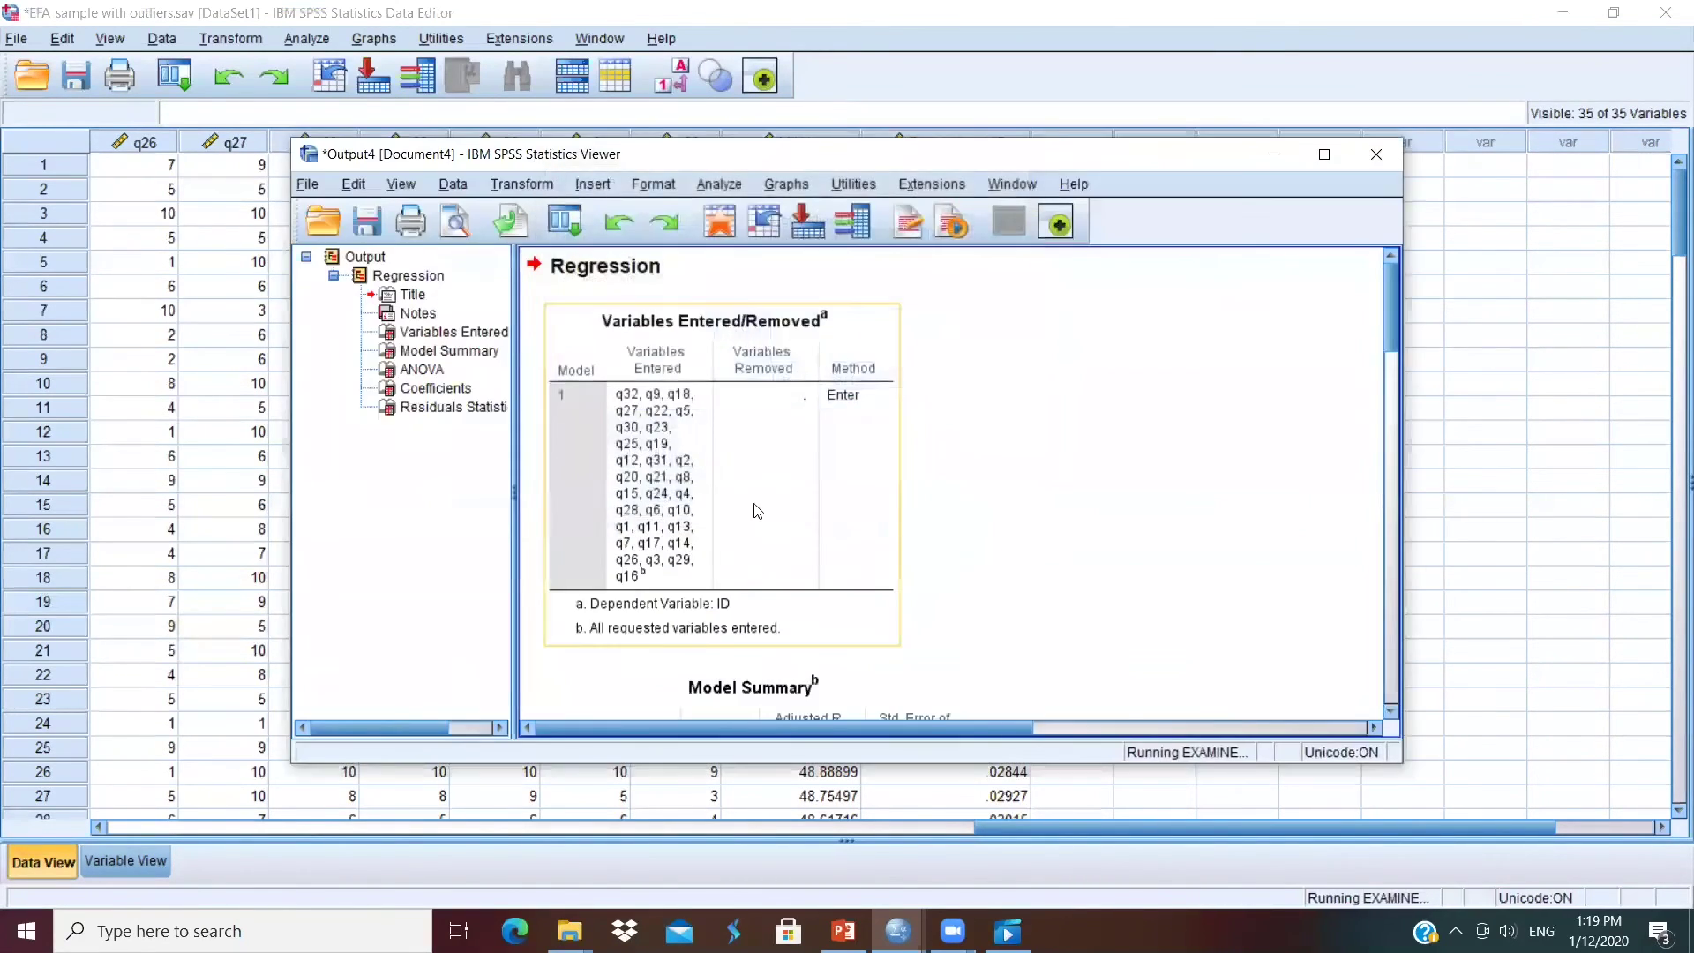
Maximize the Output Viewer and jump to the Tests of Normality table
click(1323, 154)
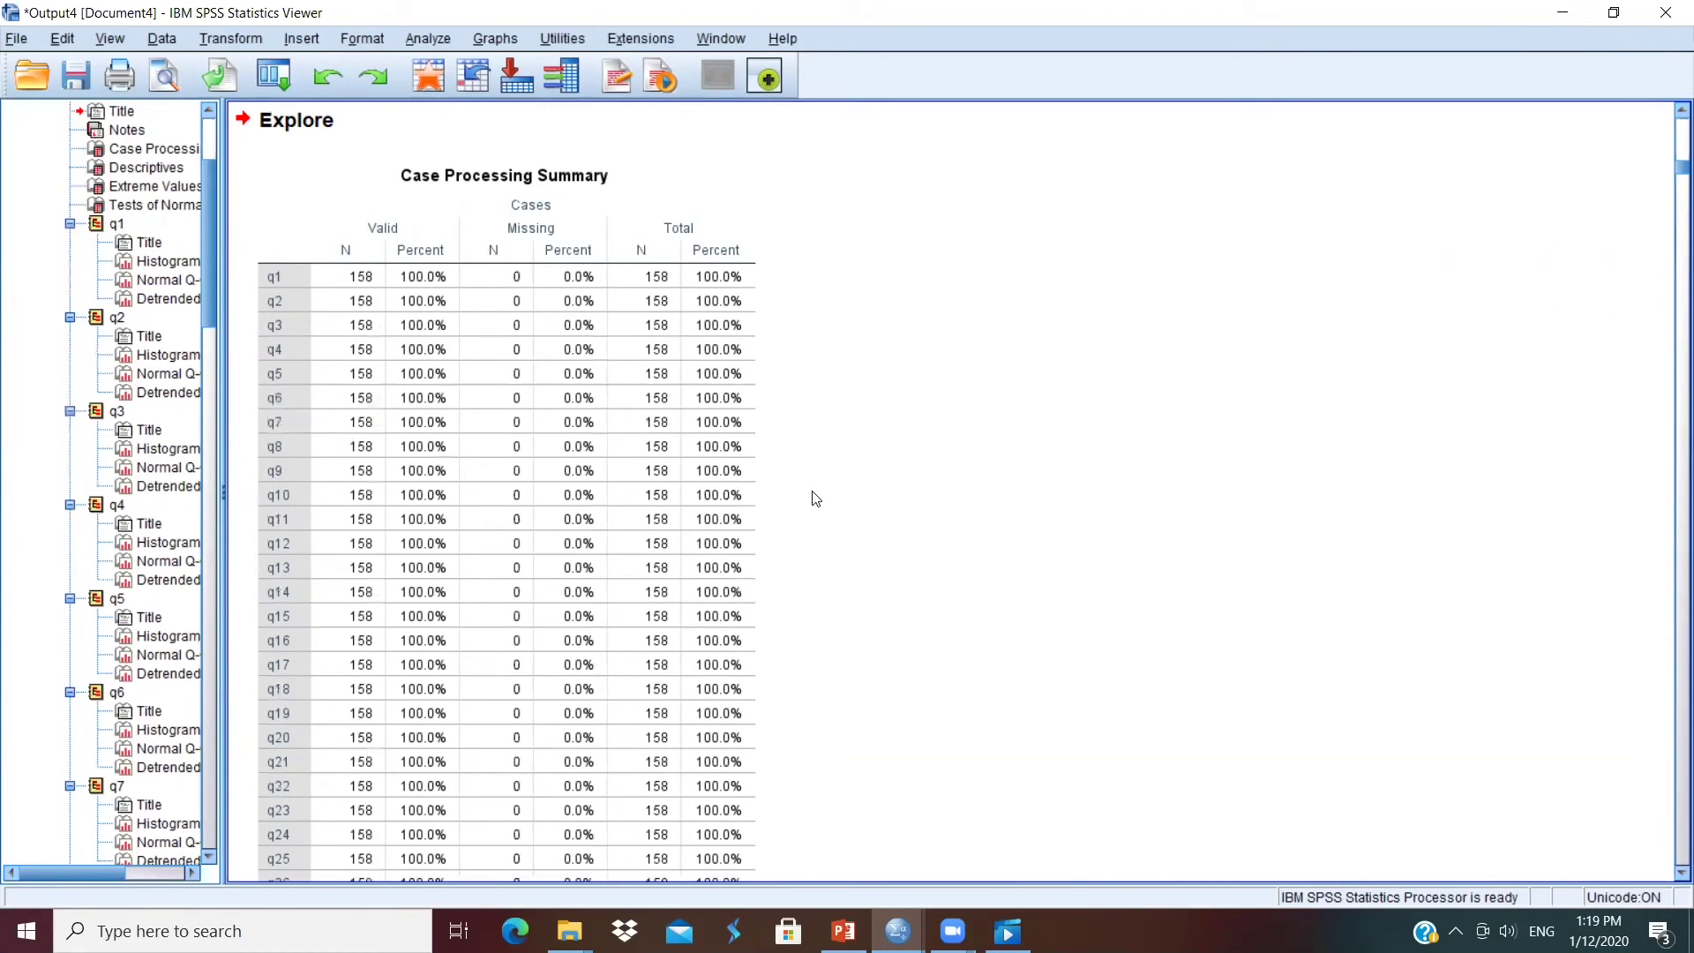
click(558, 623)
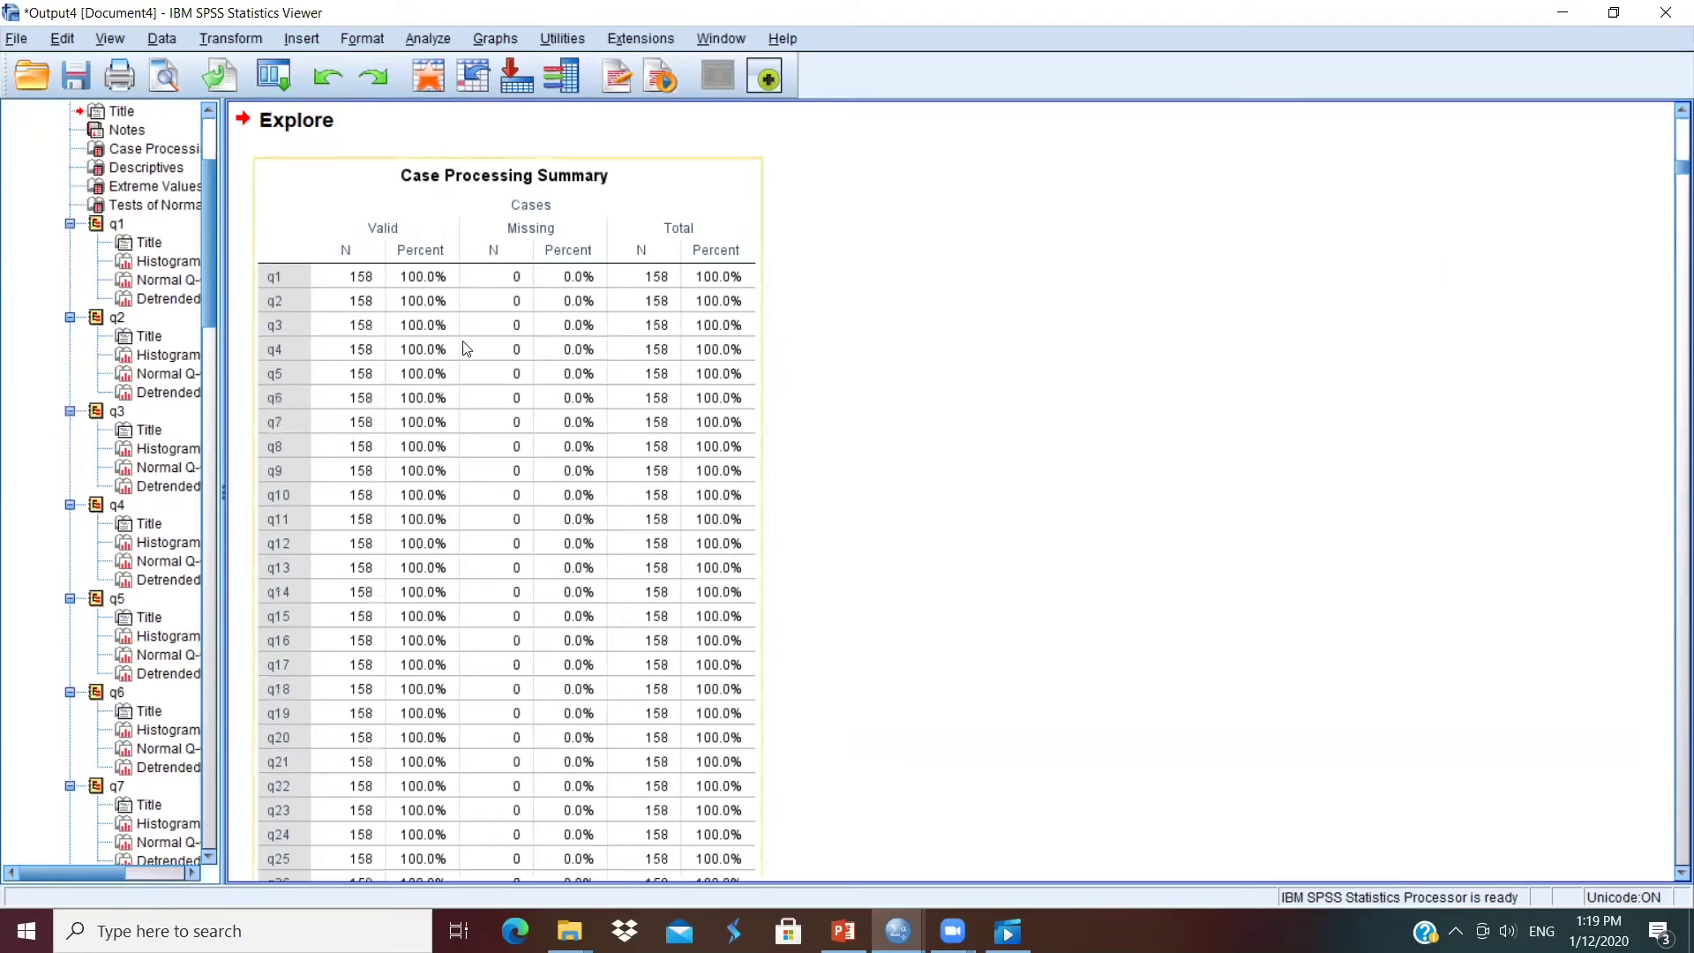
click(181, 207)
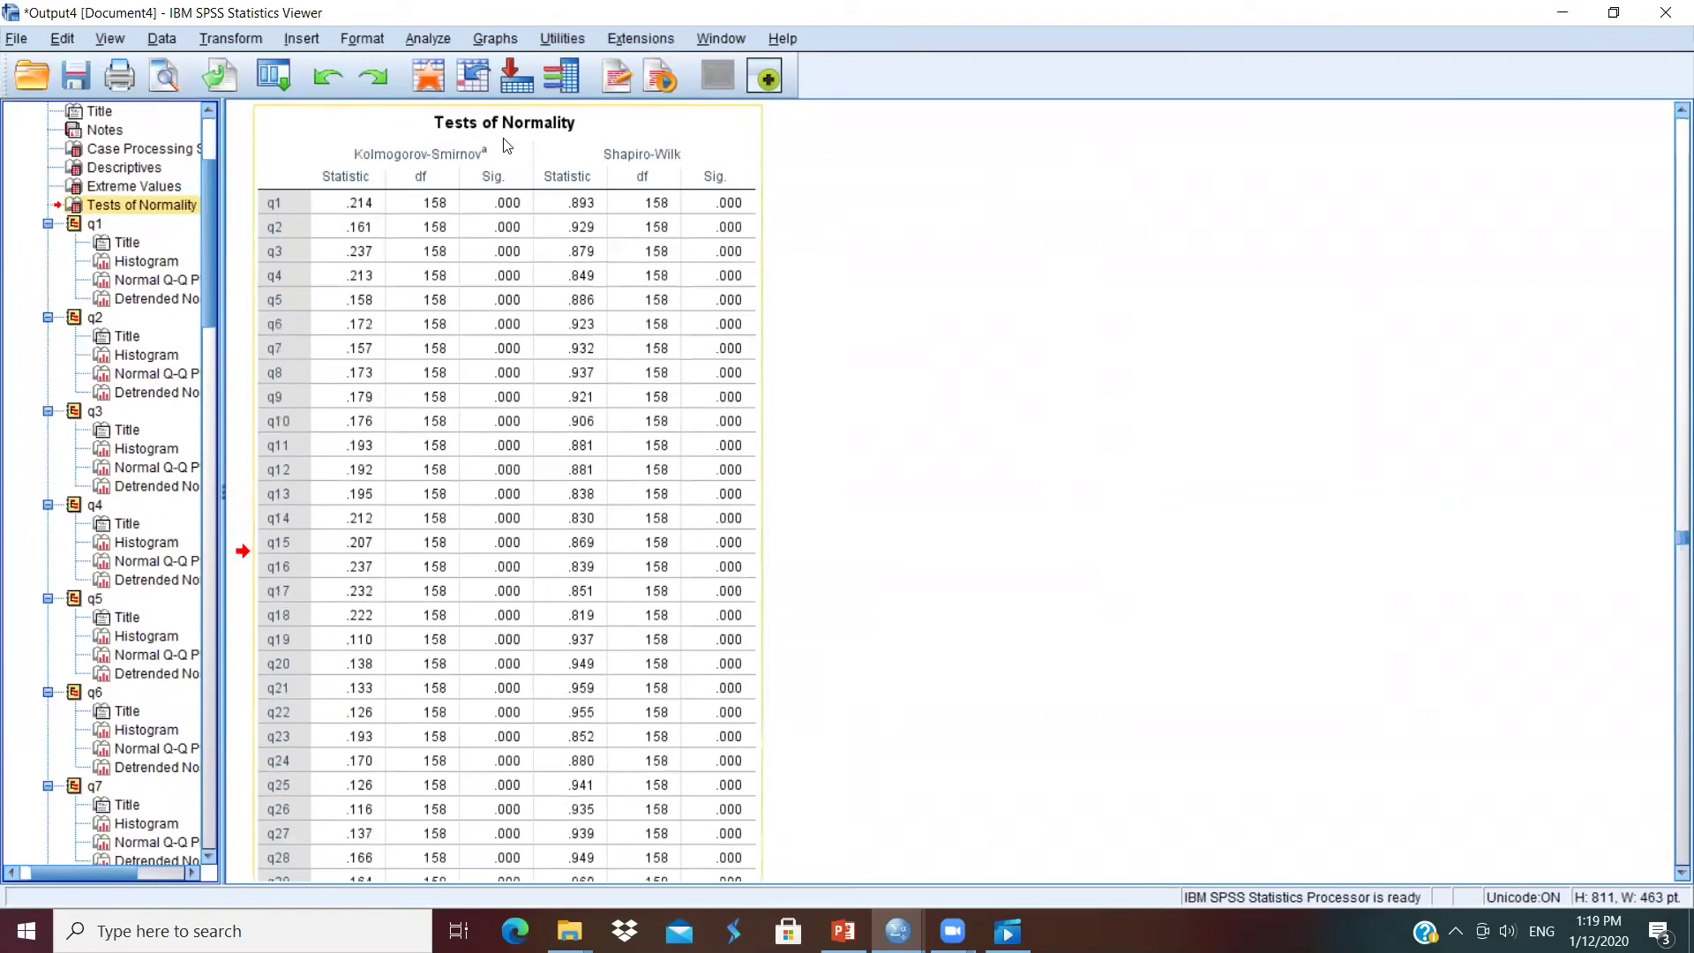